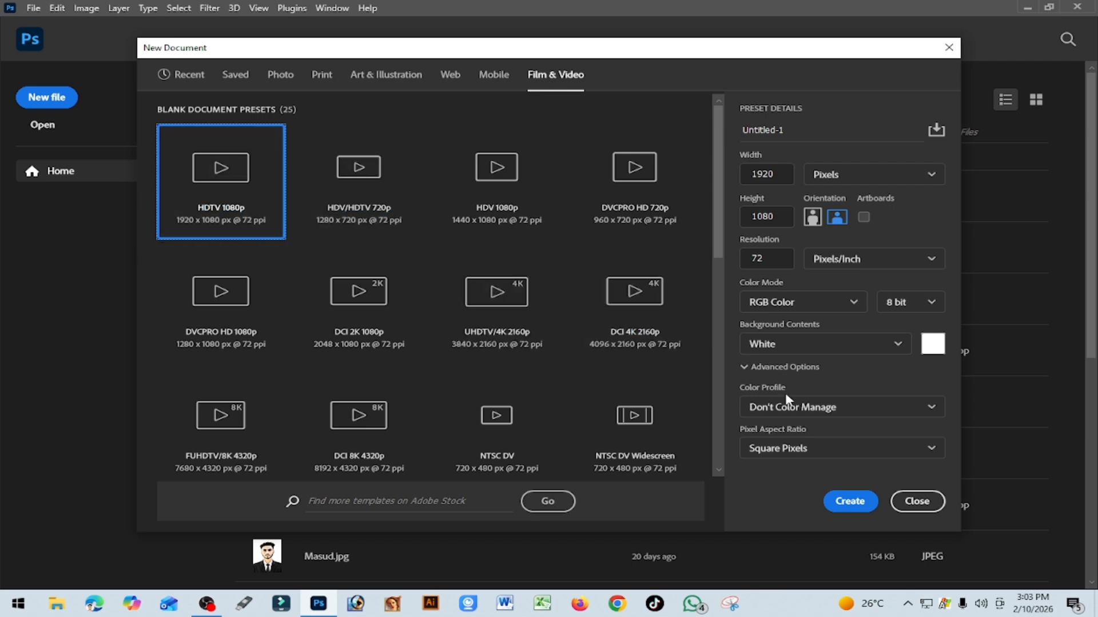
- Create a white 1920 × 1080 px document at 72 ppi and open the Complete Design PSD as a reference
click(849, 501)
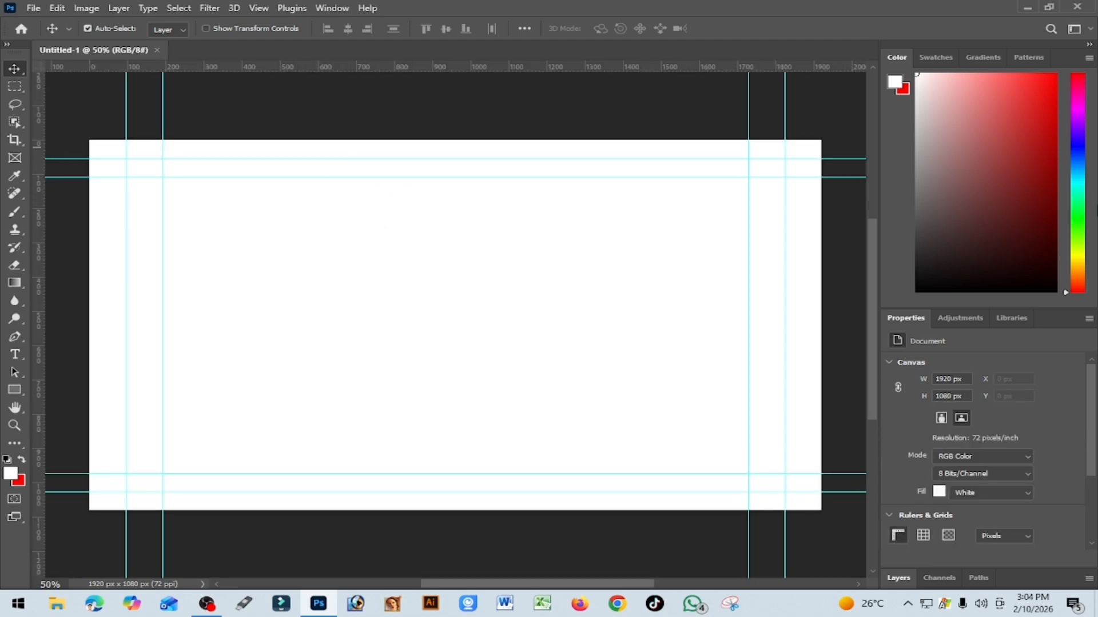
click(34, 8)
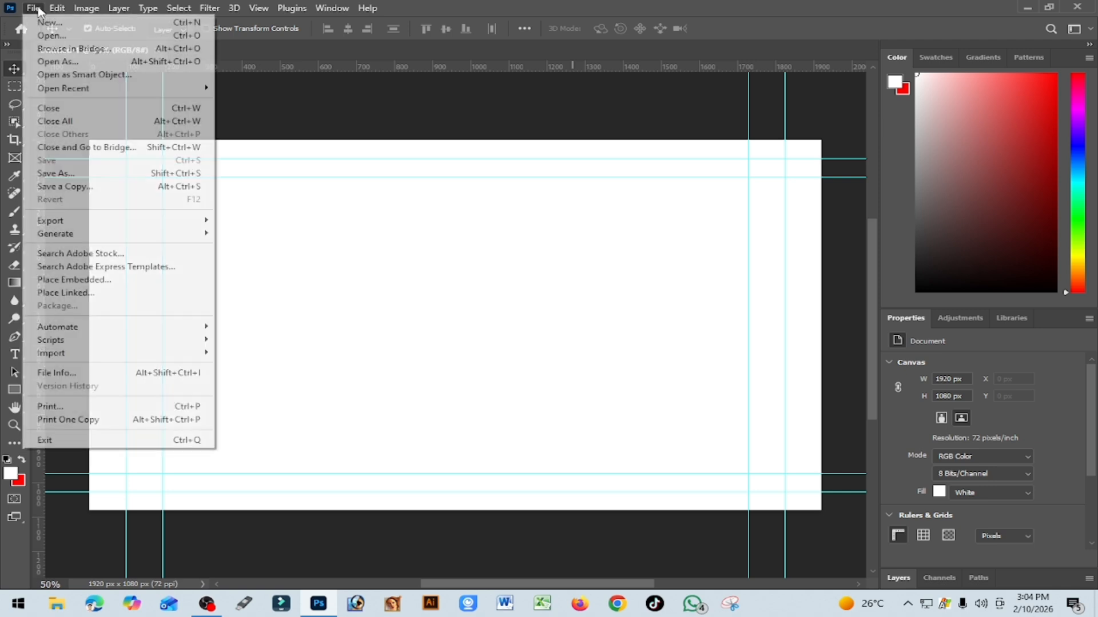
click(53, 36)
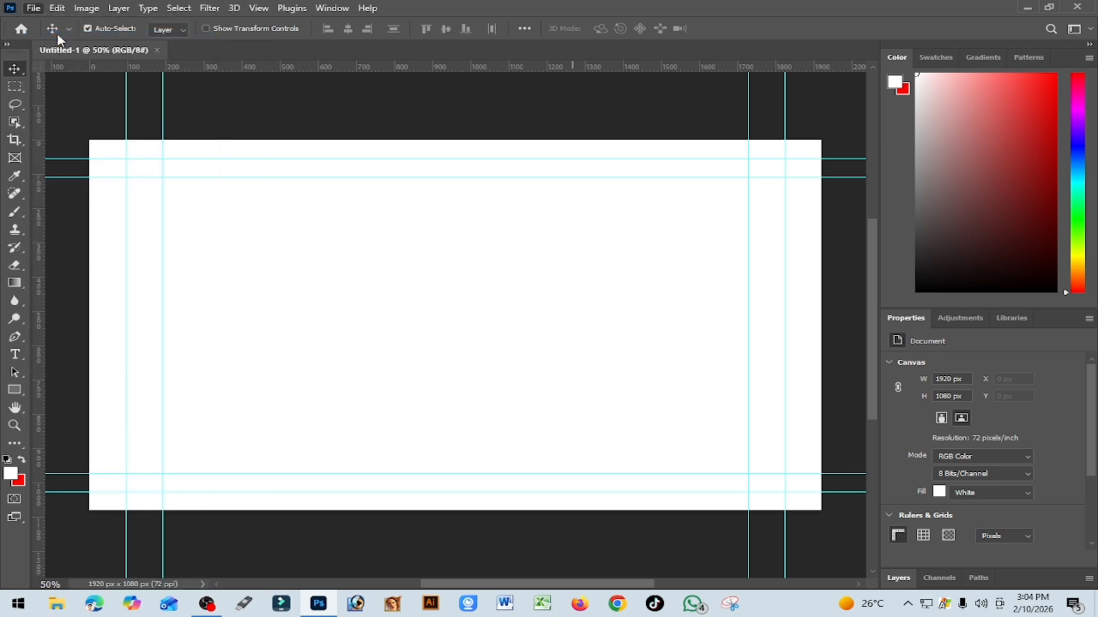
click(626, 143)
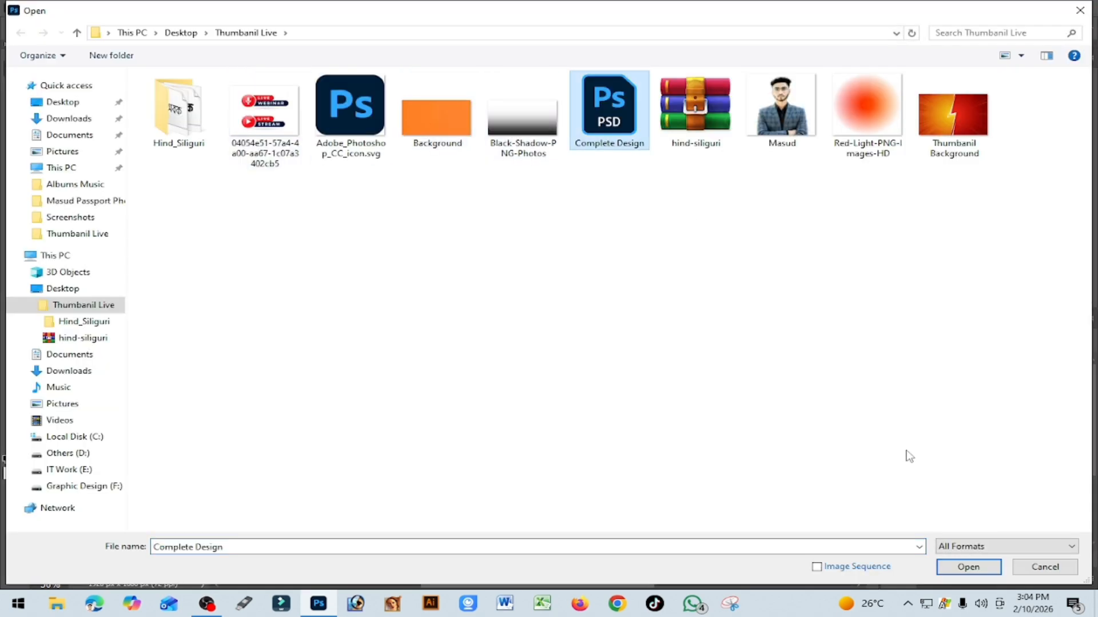
click(977, 568)
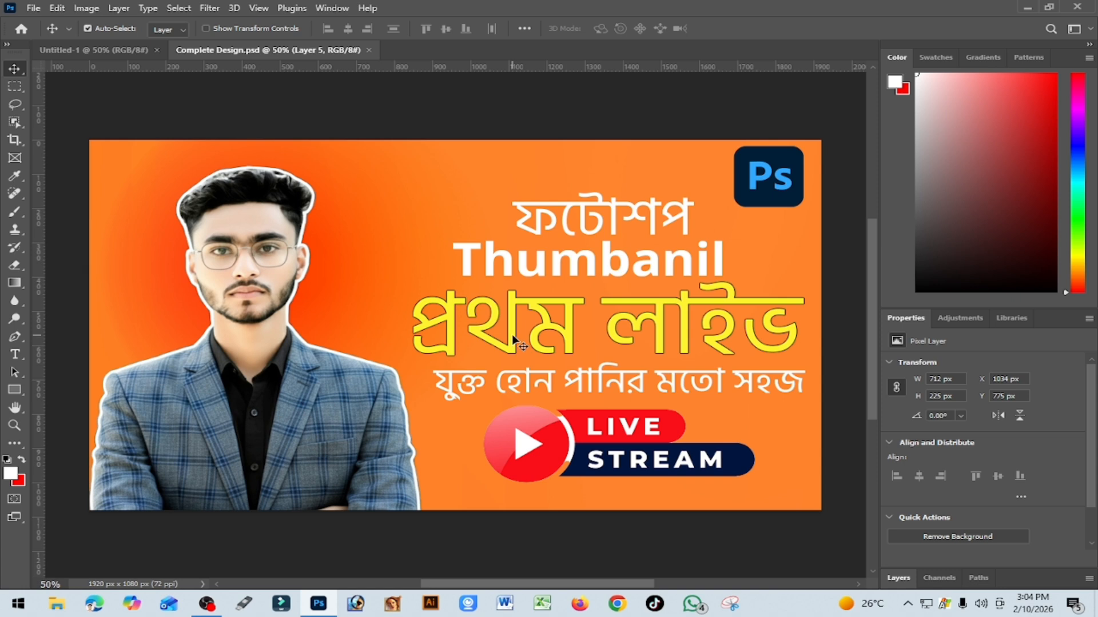
- Examine the finished thumbnail's headline text and layout, comparing the design with the blank document
double_click(526, 375)
double_click(526, 377)
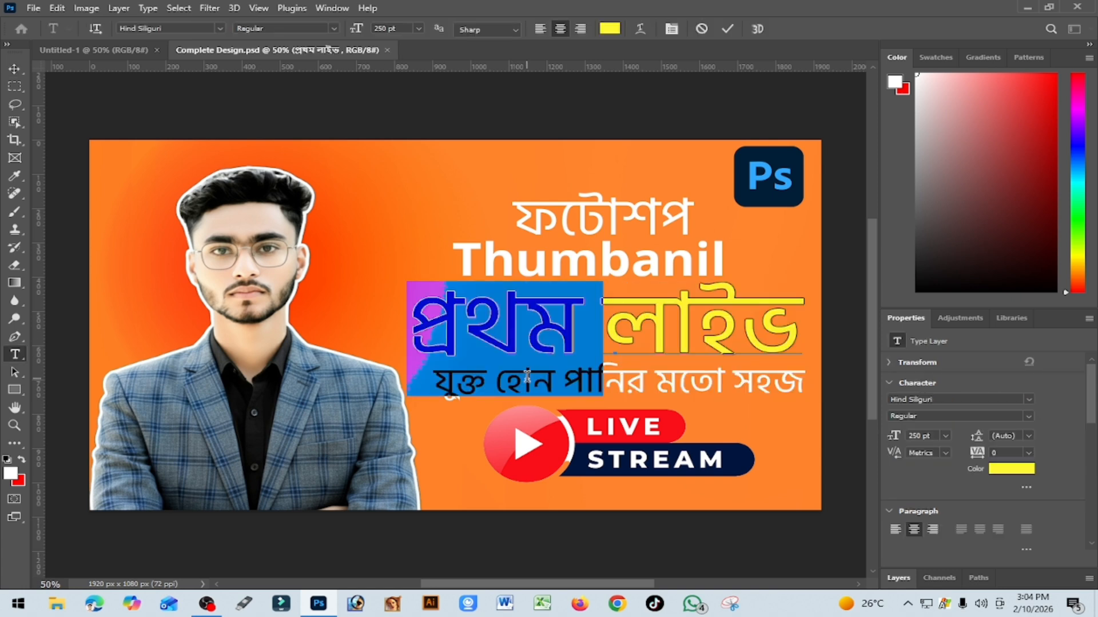
click(528, 350)
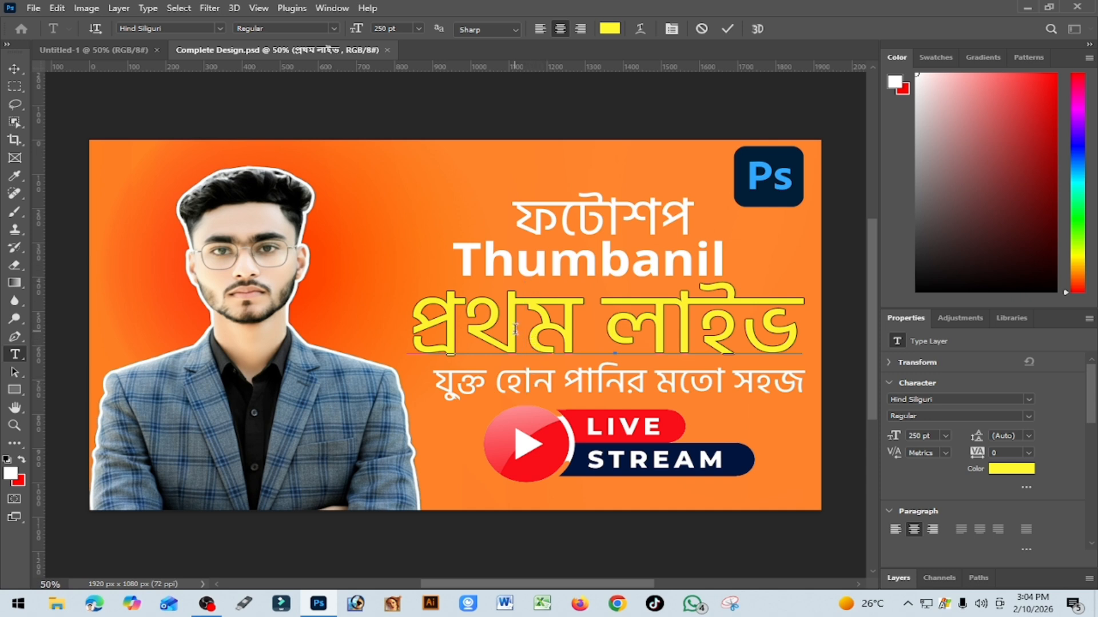
click(95, 46)
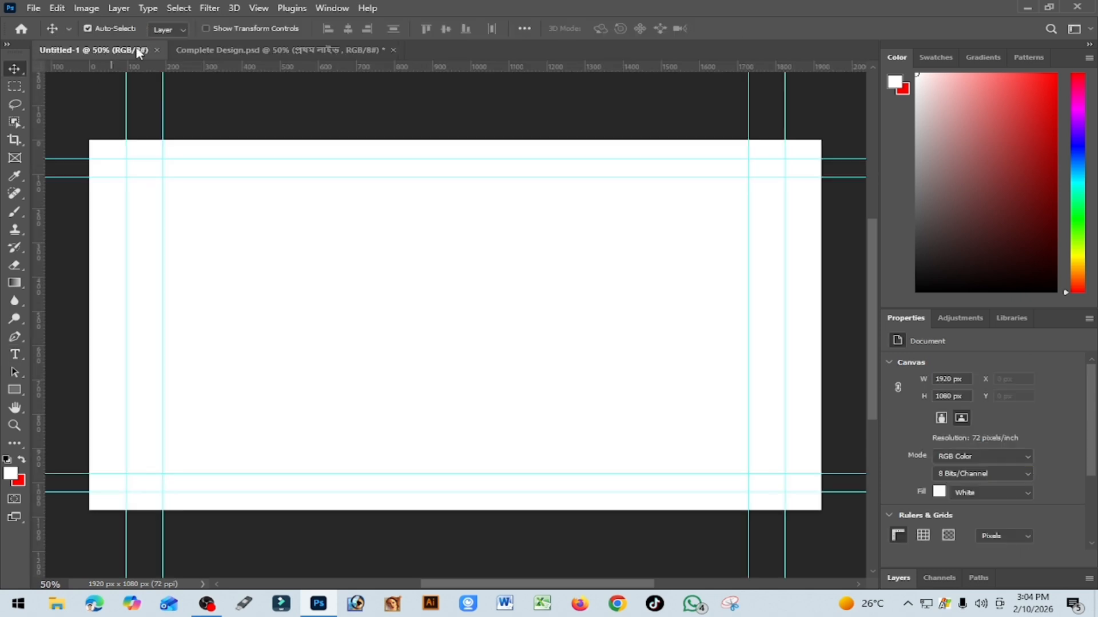
click(259, 50)
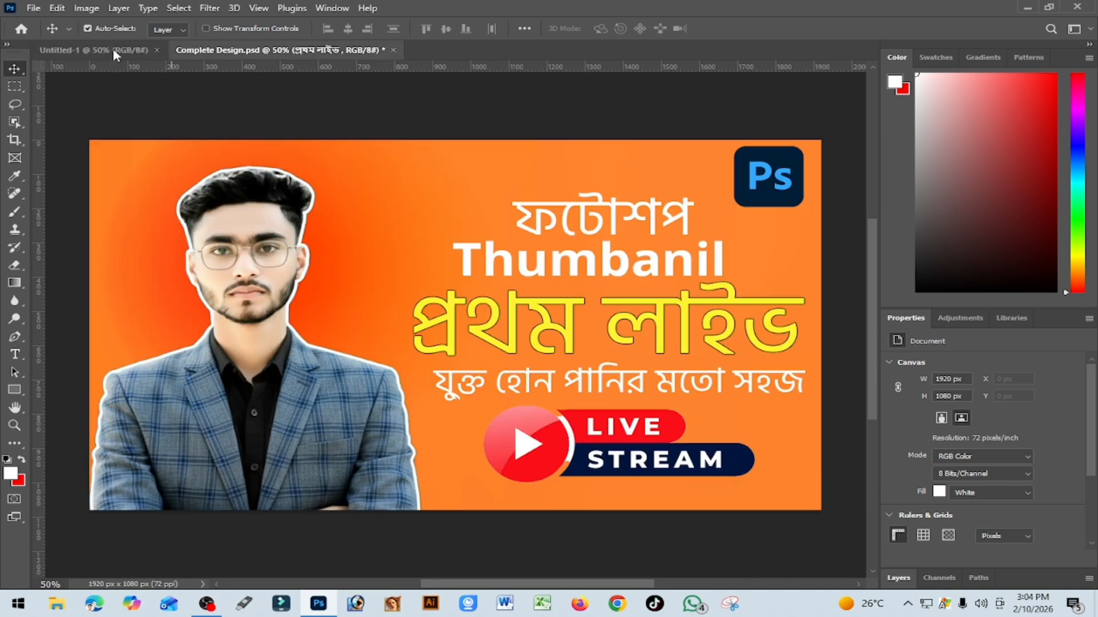
click(93, 46)
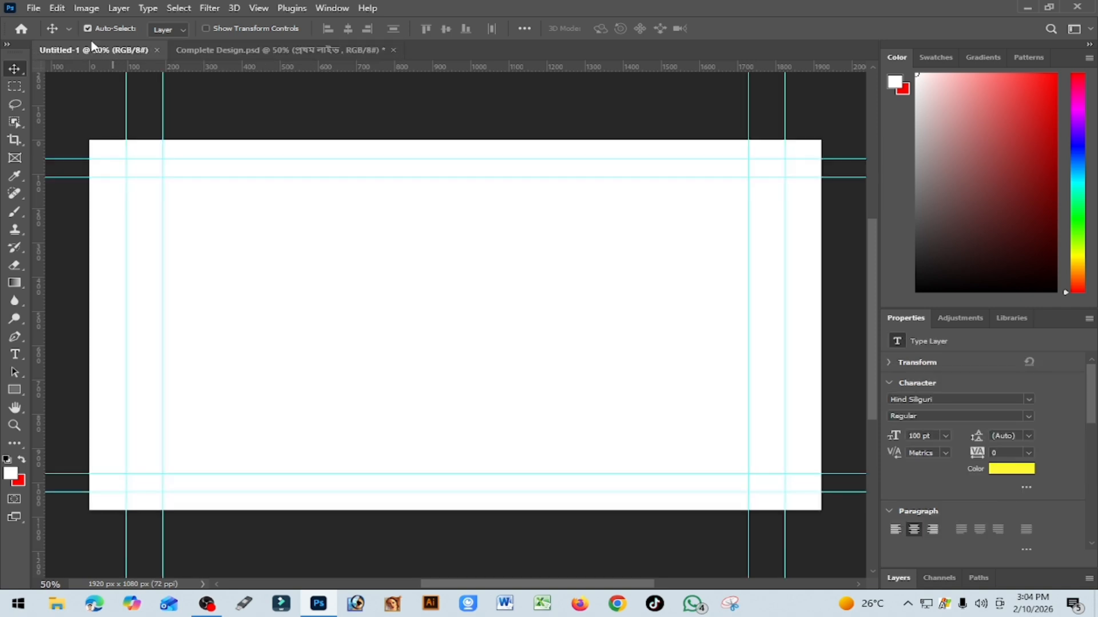
click(329, 56)
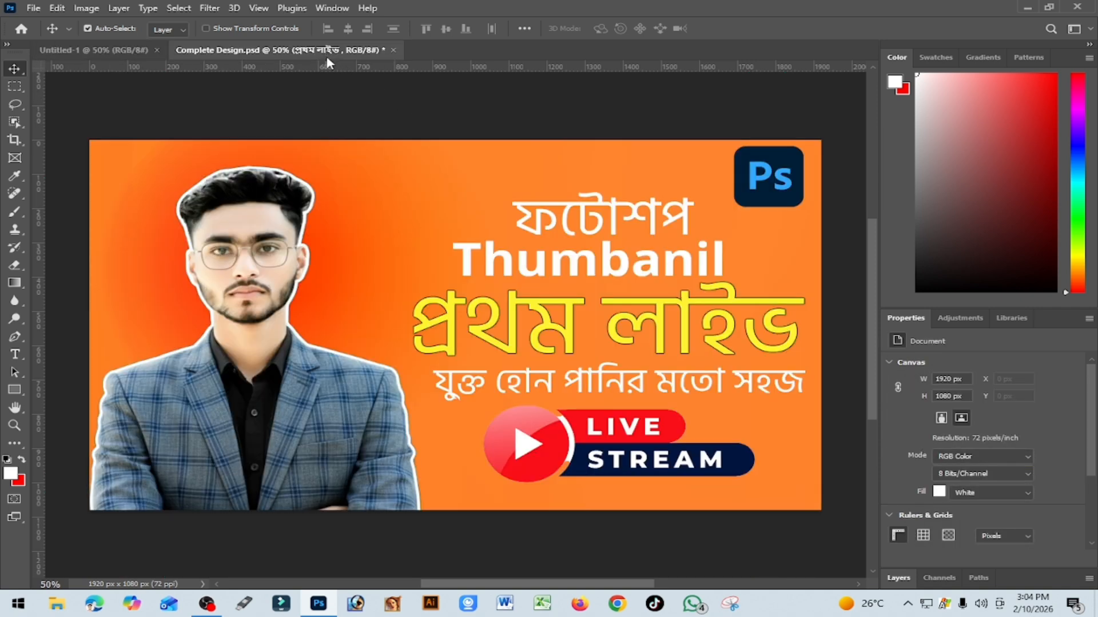
- Open the orange Background image from the Thumbanil Live folder
click(80, 53)
click(33, 8)
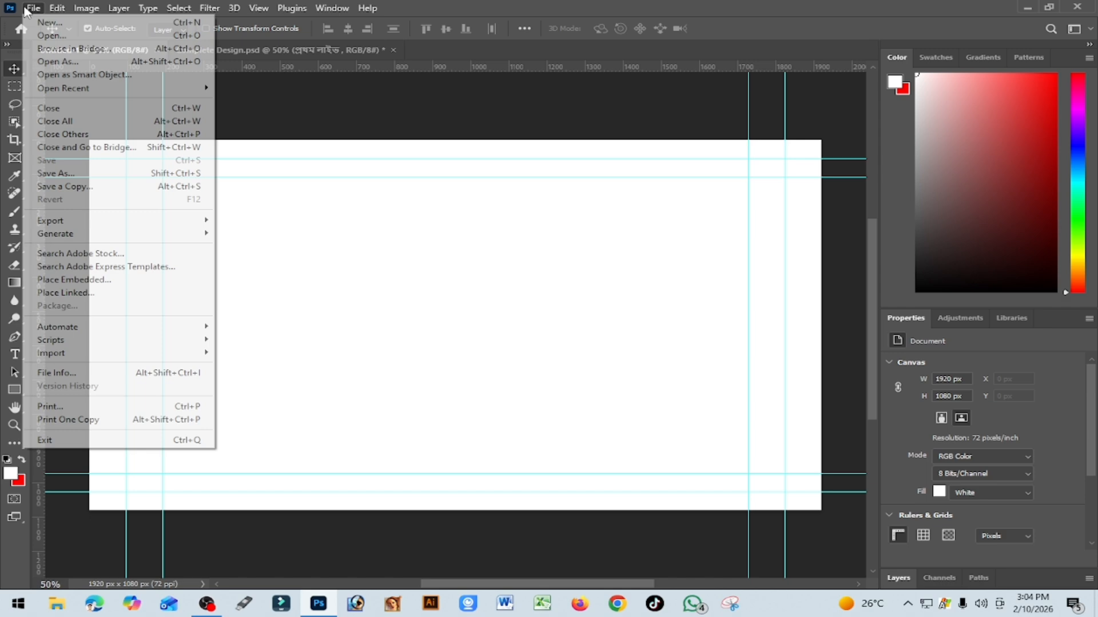
click(63, 48)
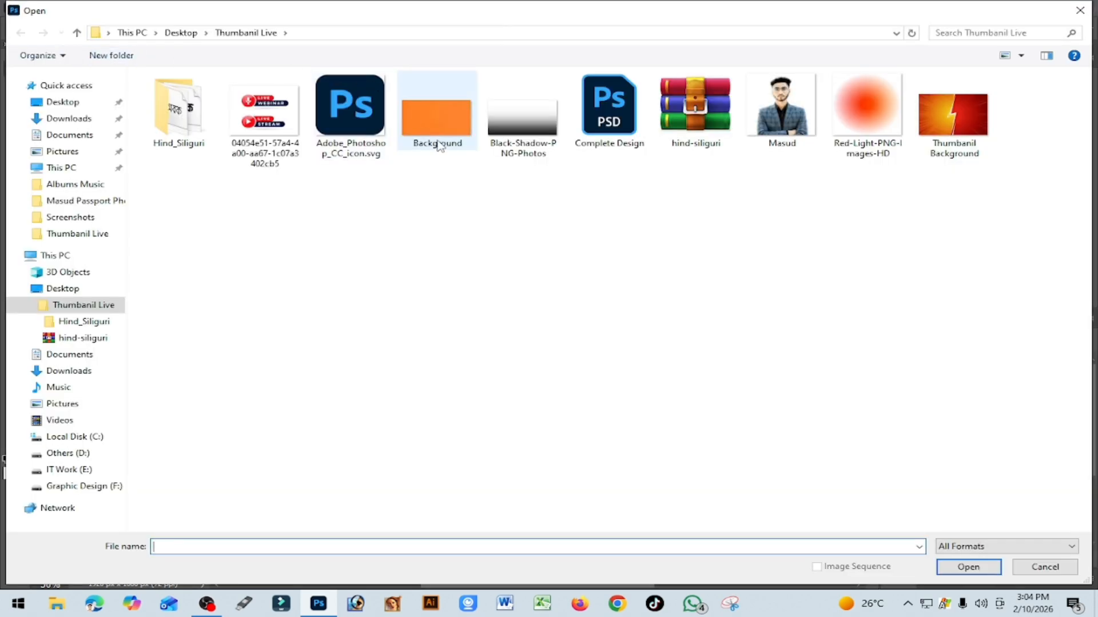
click(437, 143)
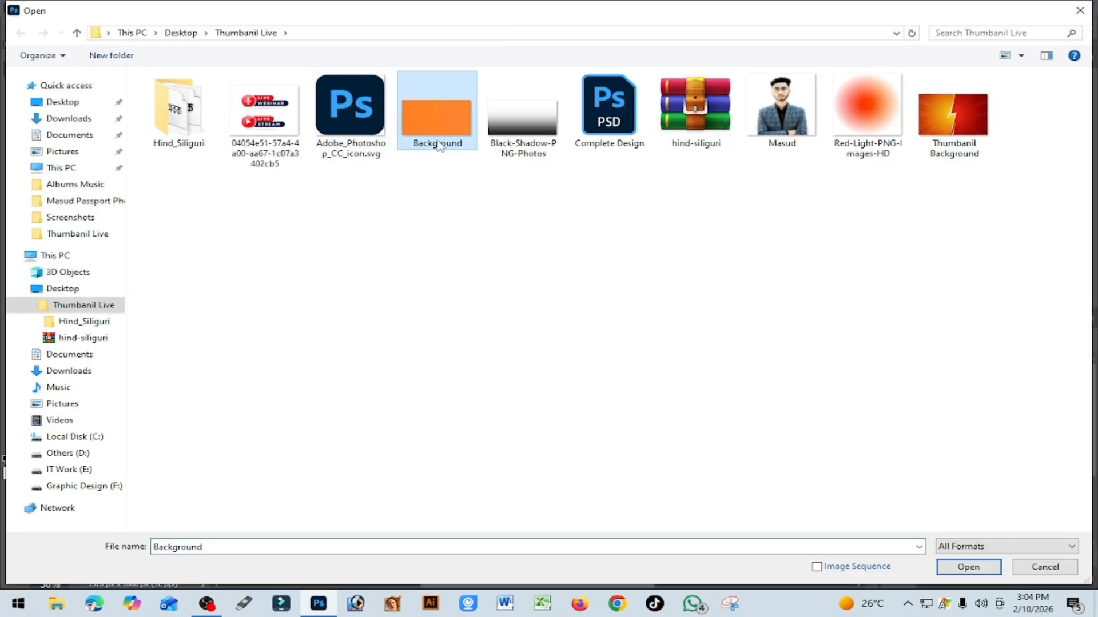
click(968, 567)
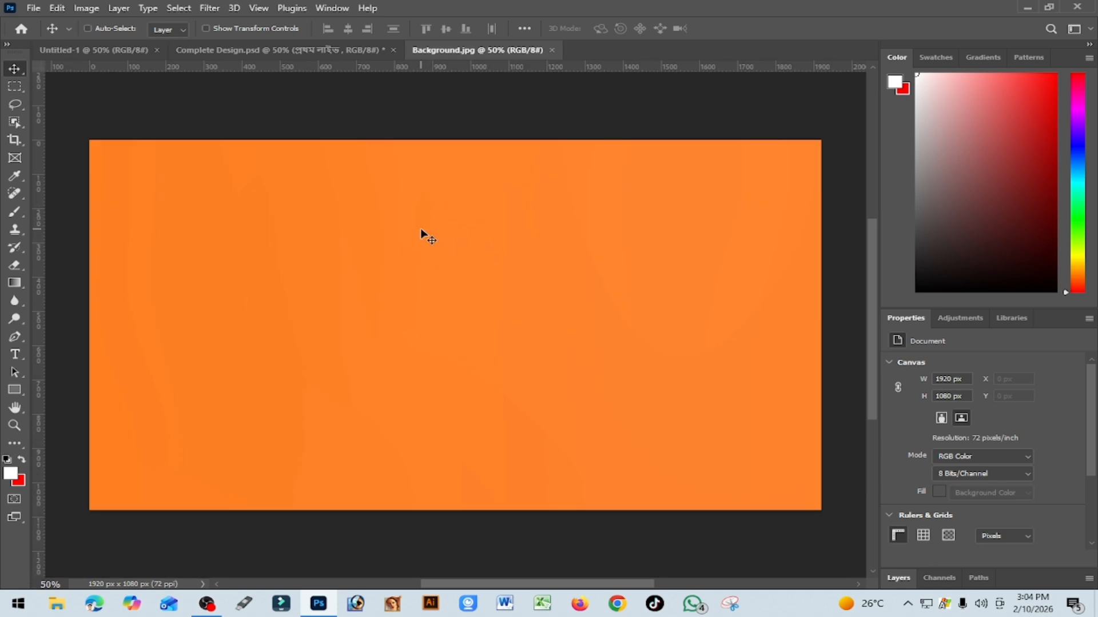
- Copy the entire orange background image into the untitled document so it covers the whole canvas
key(ctrl+a)
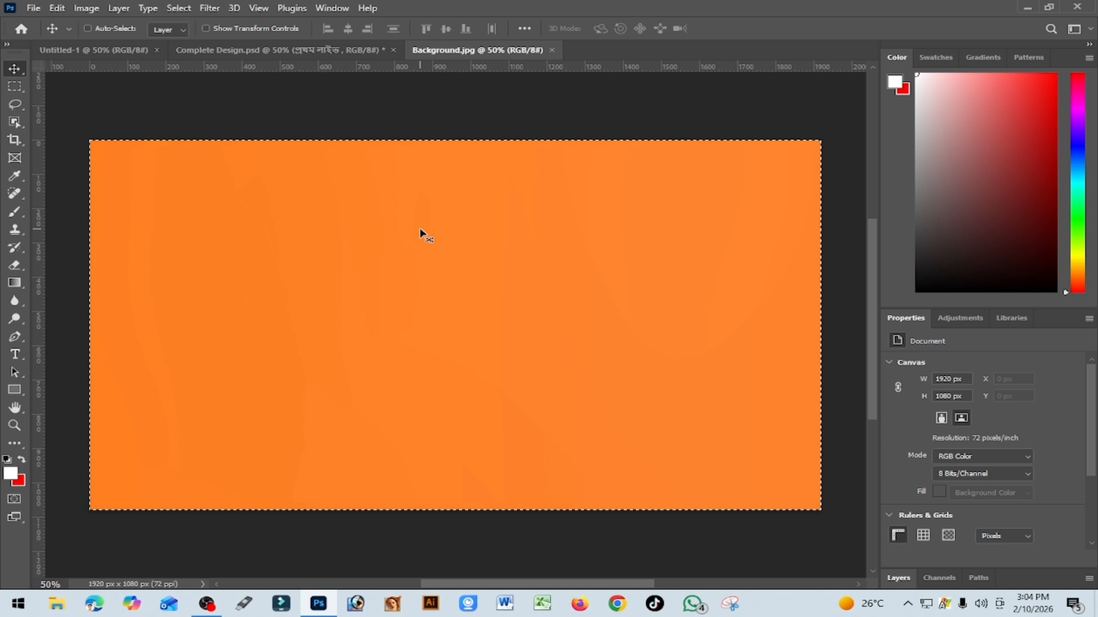
click(87, 28)
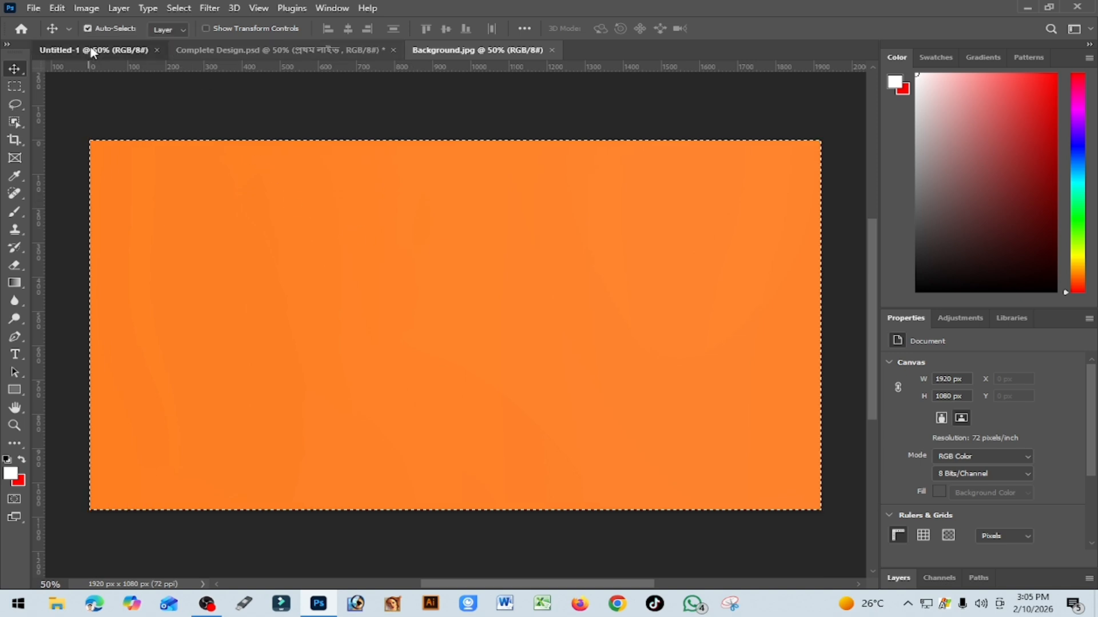
click(92, 52)
key(ctrl+v)
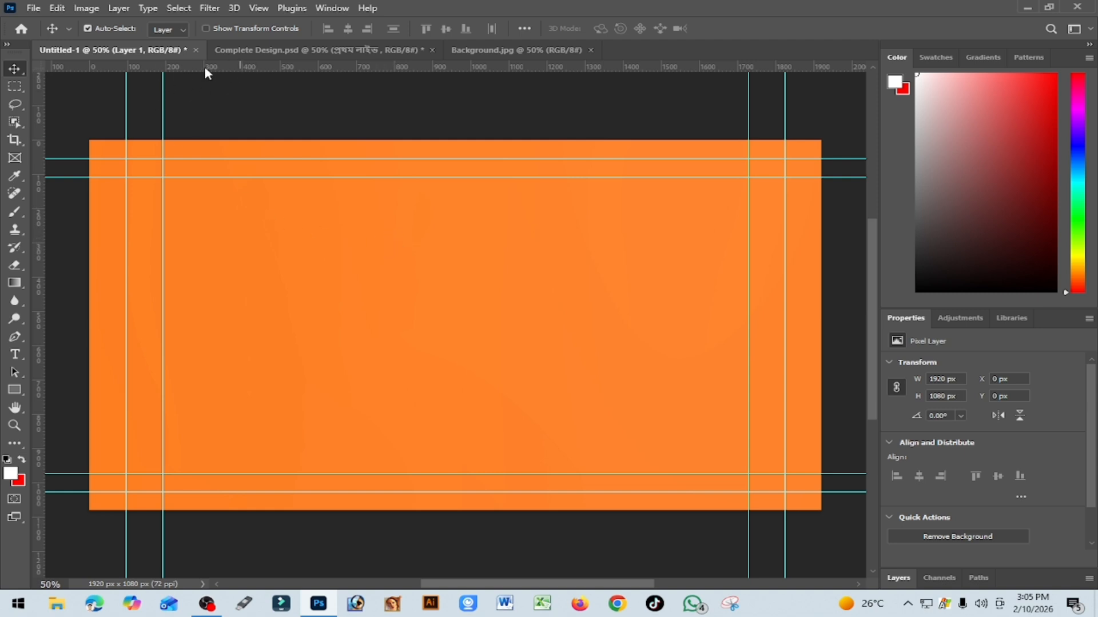
- Check the portrait in the reference design and open the matching cutout PNG of the man in the plaid blazer
click(243, 52)
click(253, 269)
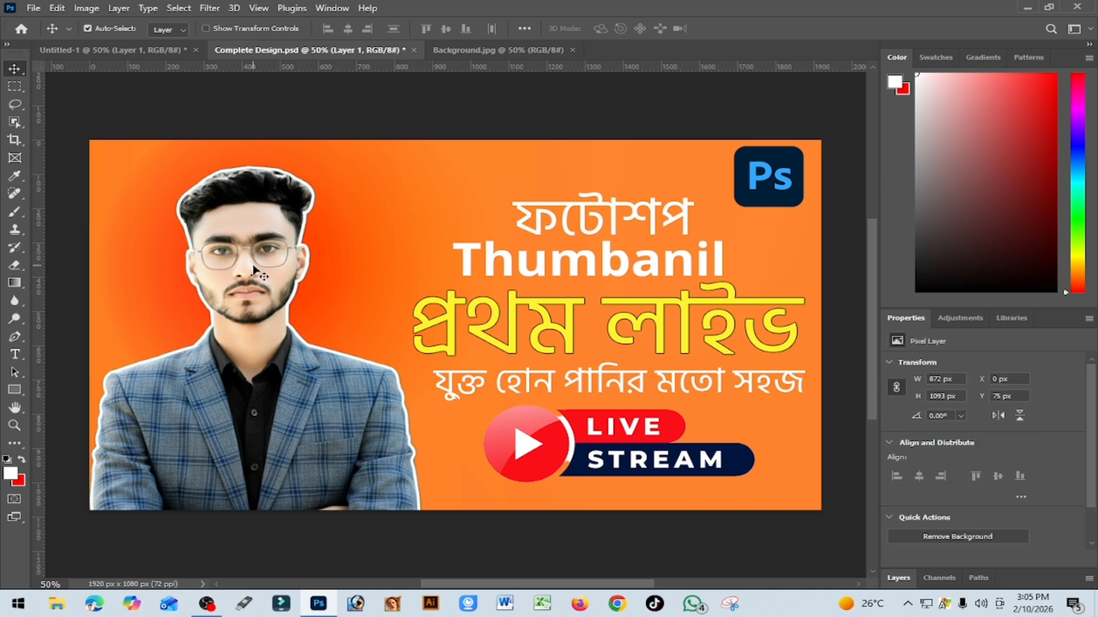
click(101, 55)
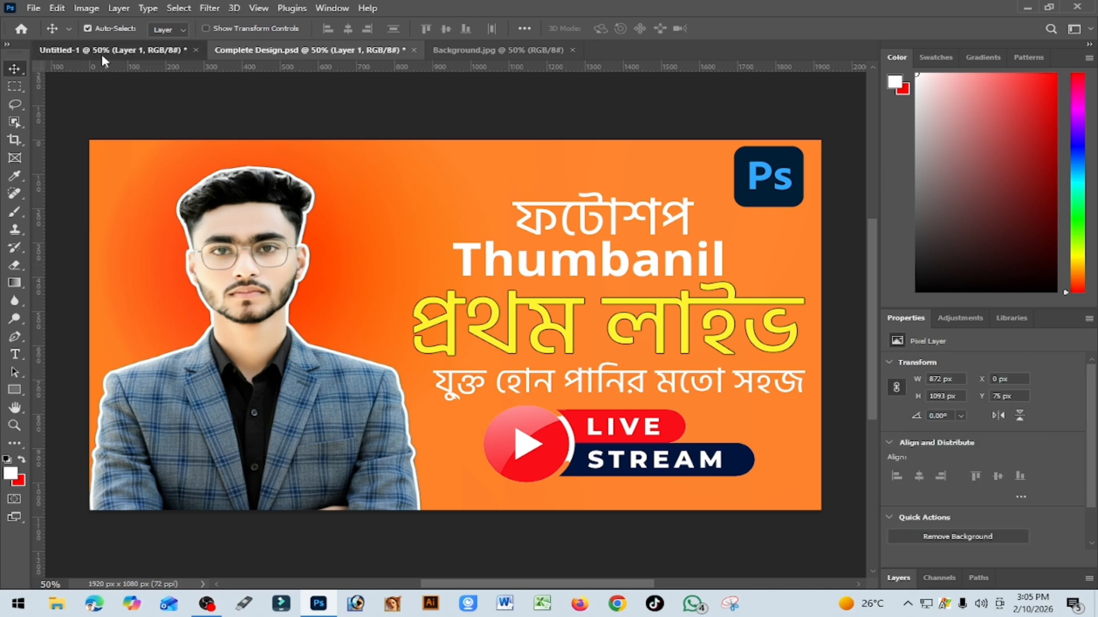
click(33, 8)
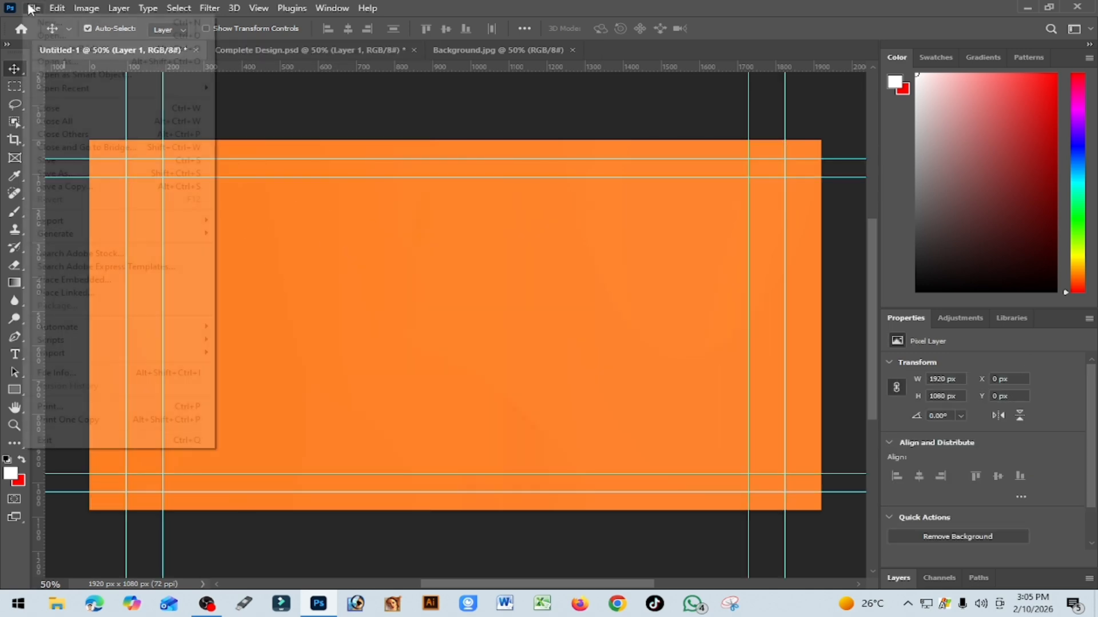
click(58, 37)
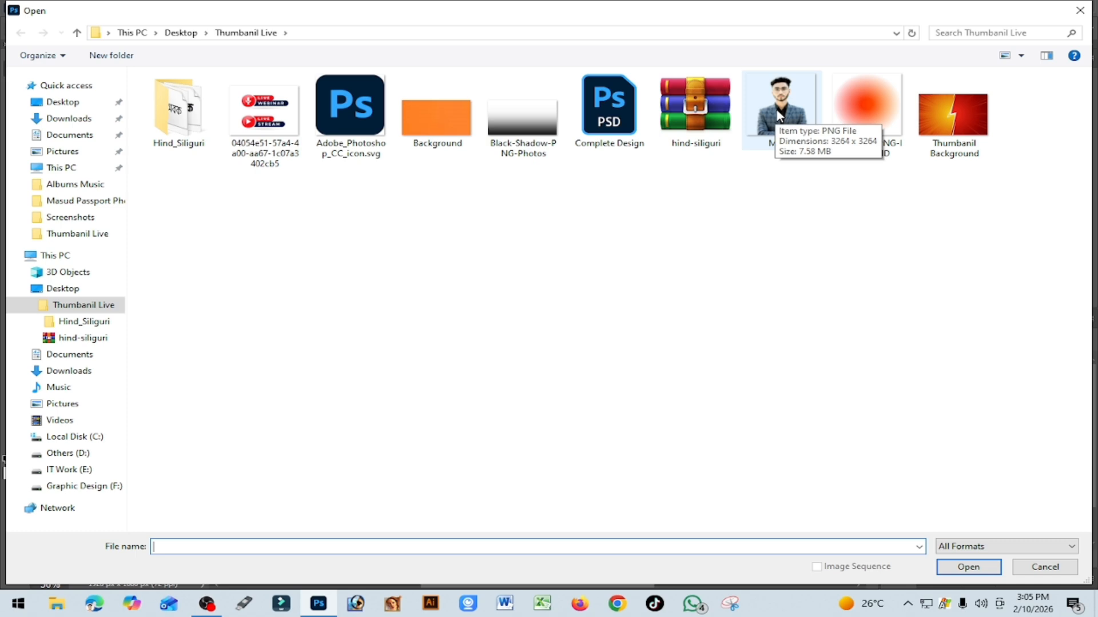
click(778, 116)
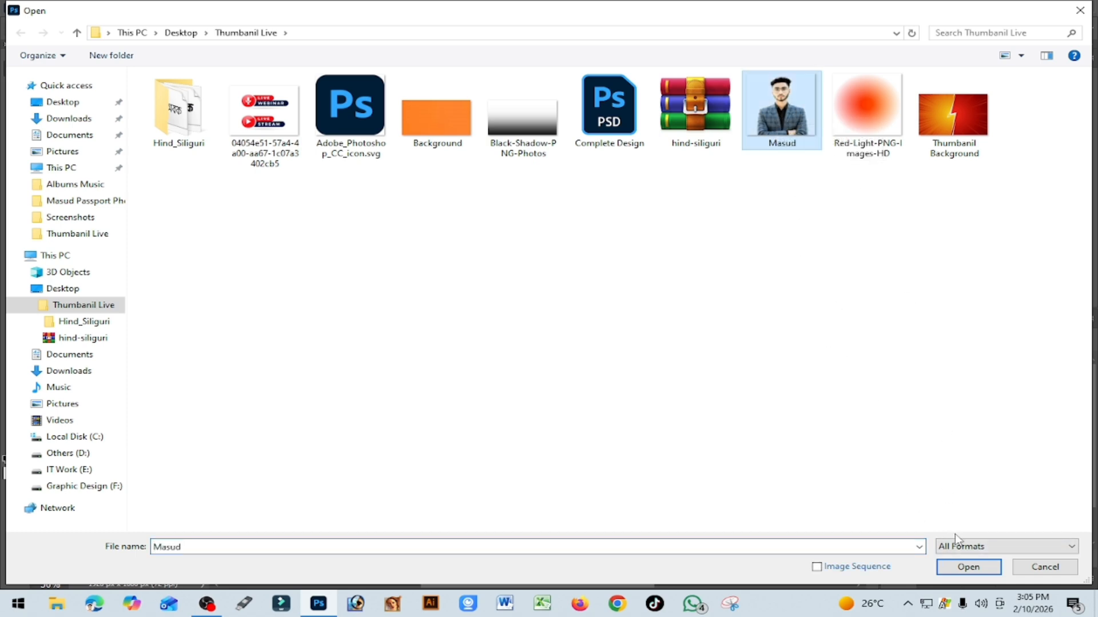
click(968, 567)
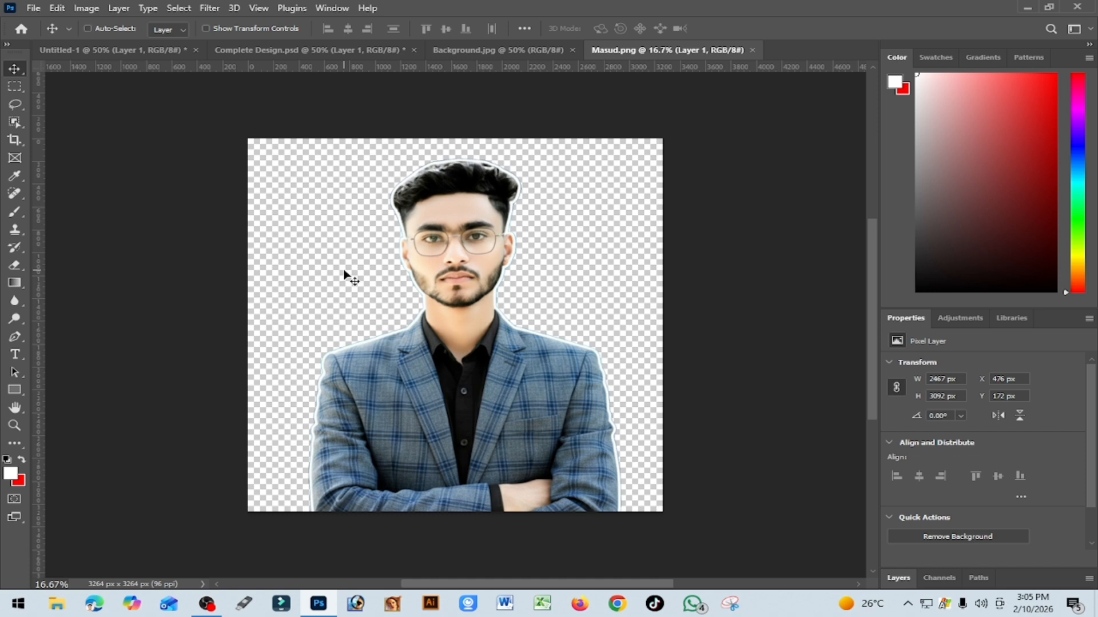
- Copy the whole portrait cutout into the untitled document above the orange background and shift it toward the canvas's upper left
key(ctrl+a)
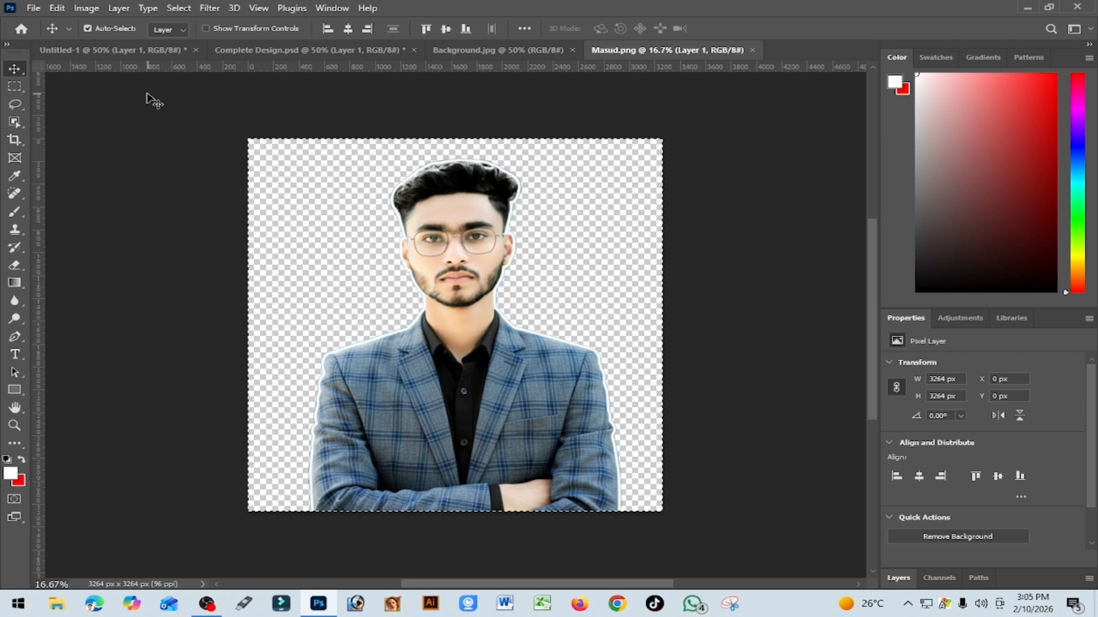
drag(153, 100, 329, 228)
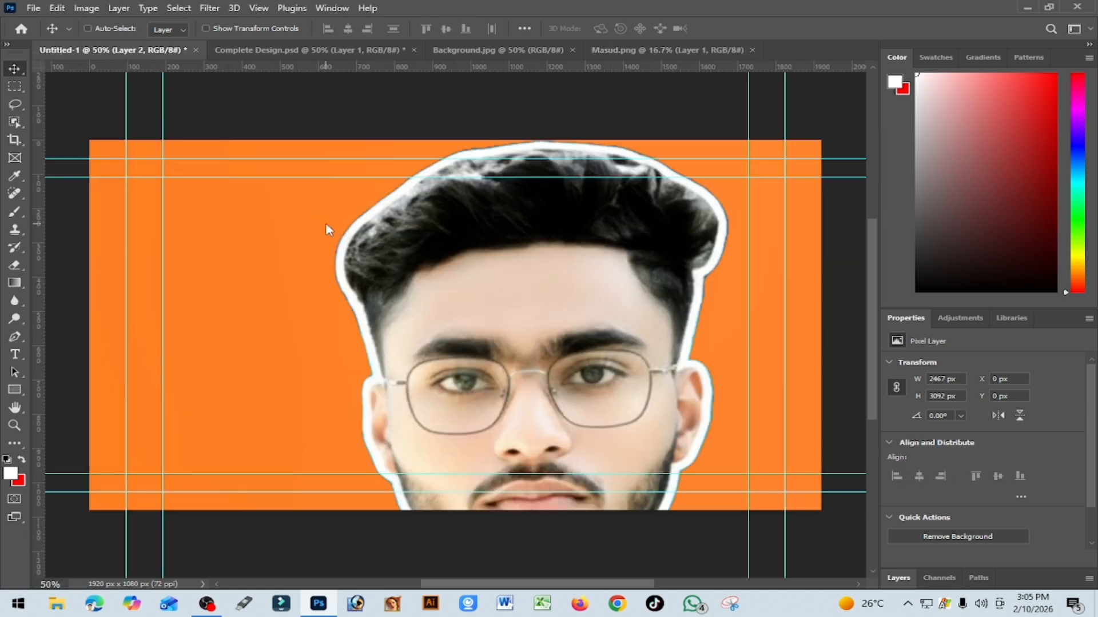
drag(556, 393, 445, 232)
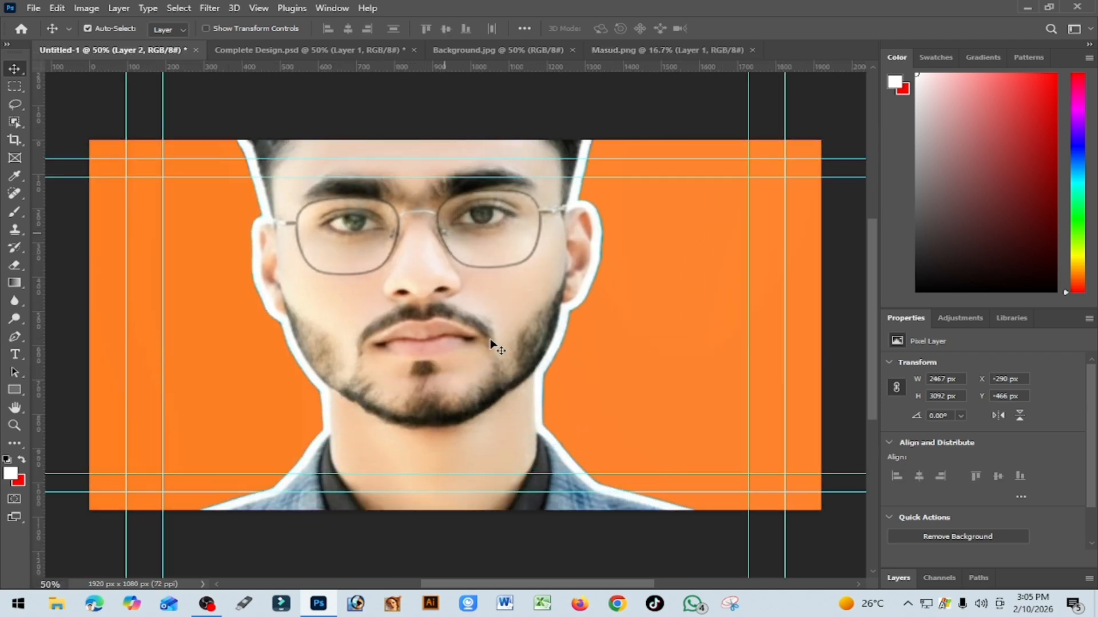
drag(491, 342, 423, 229)
- Free-transform the portrait layer to about 77% of its size and move it back over the canvas
key(ctrl+t)
drag(559, 346, 533, 228)
drag(531, 331, 534, 262)
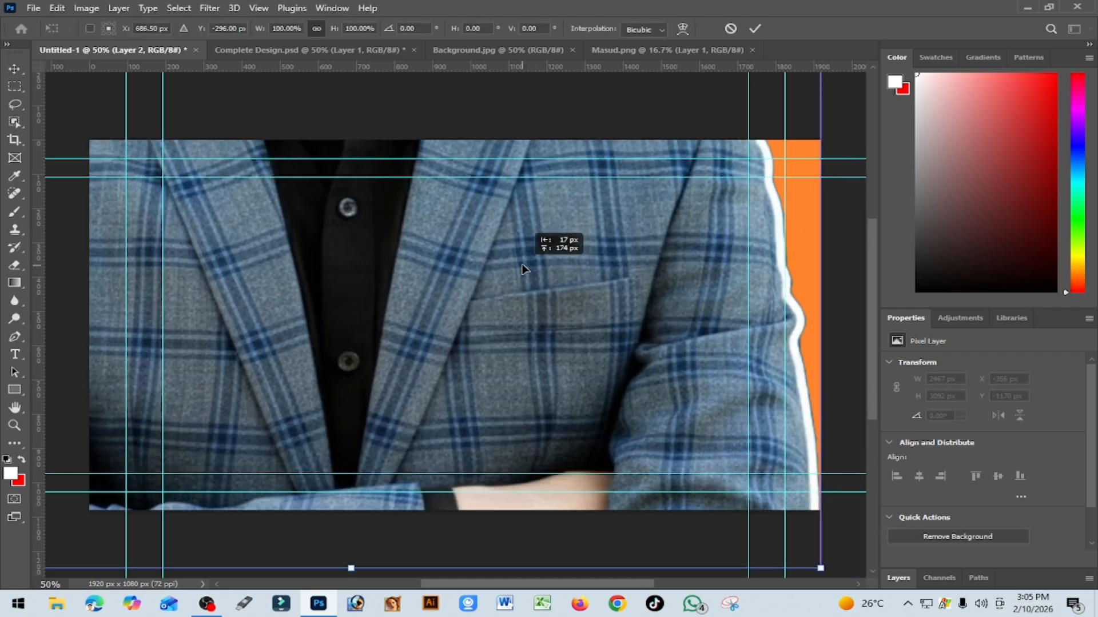
drag(526, 335, 513, 282)
drag(536, 336, 527, 270)
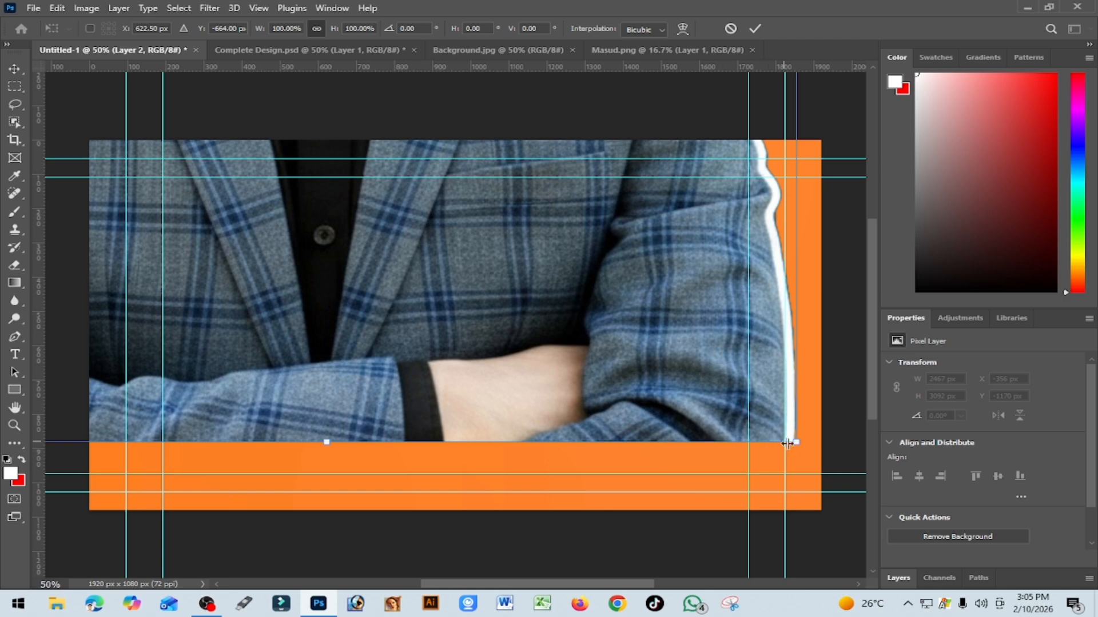
drag(797, 441, 578, 196)
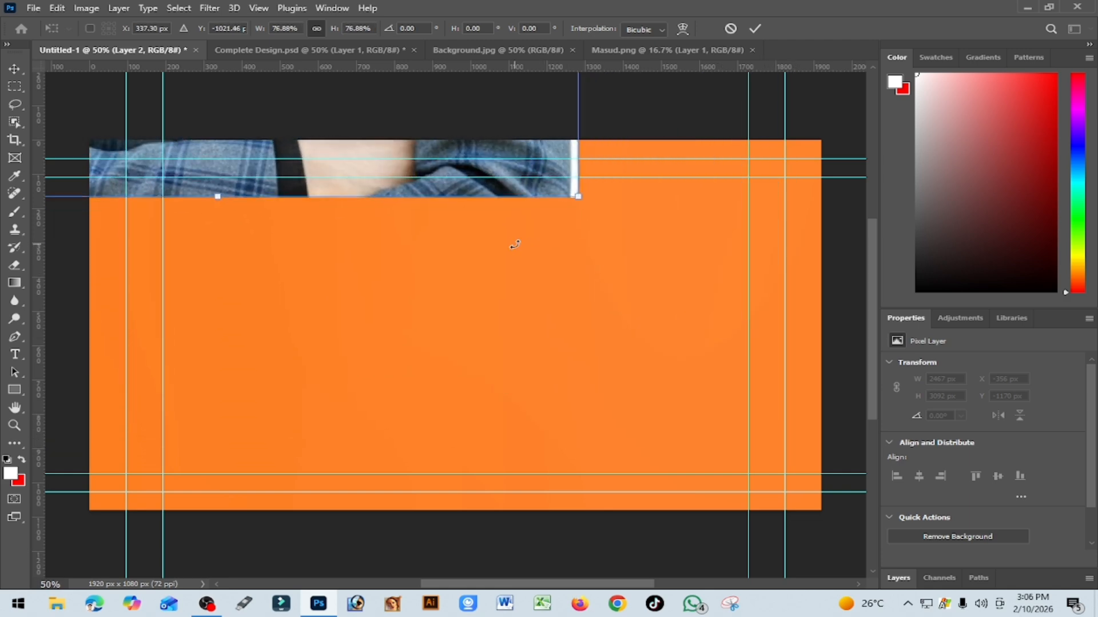
drag(246, 152, 501, 412)
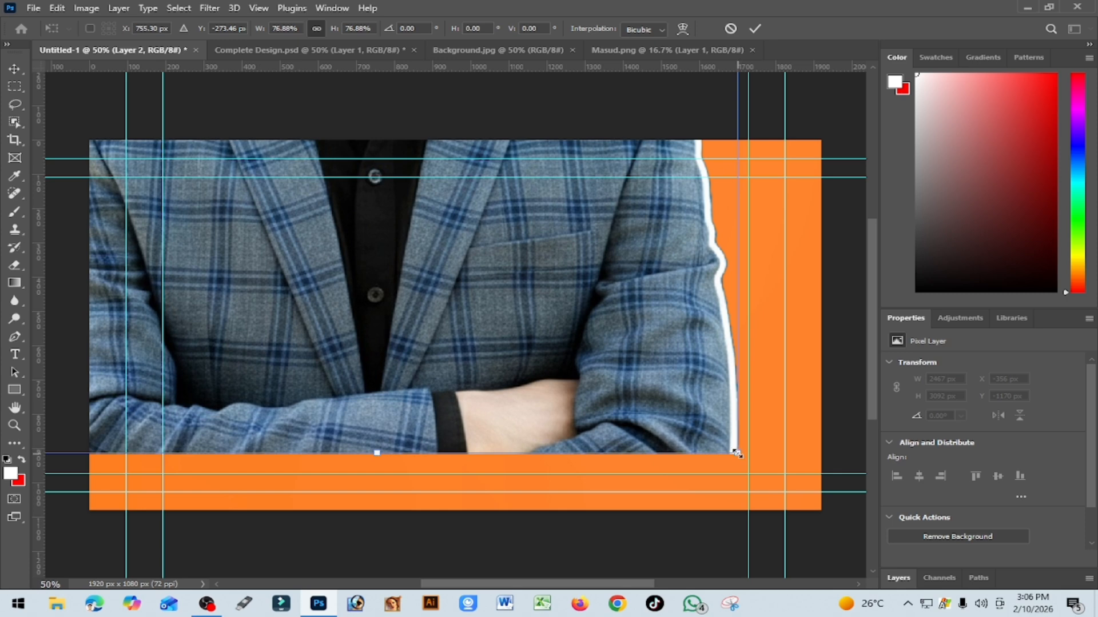
- Scale the portrait down to about 33% and place it in the canvas's lower-left corner, resting on the bottom edge
drag(737, 454, 591, 287)
drag(203, 183, 284, 333)
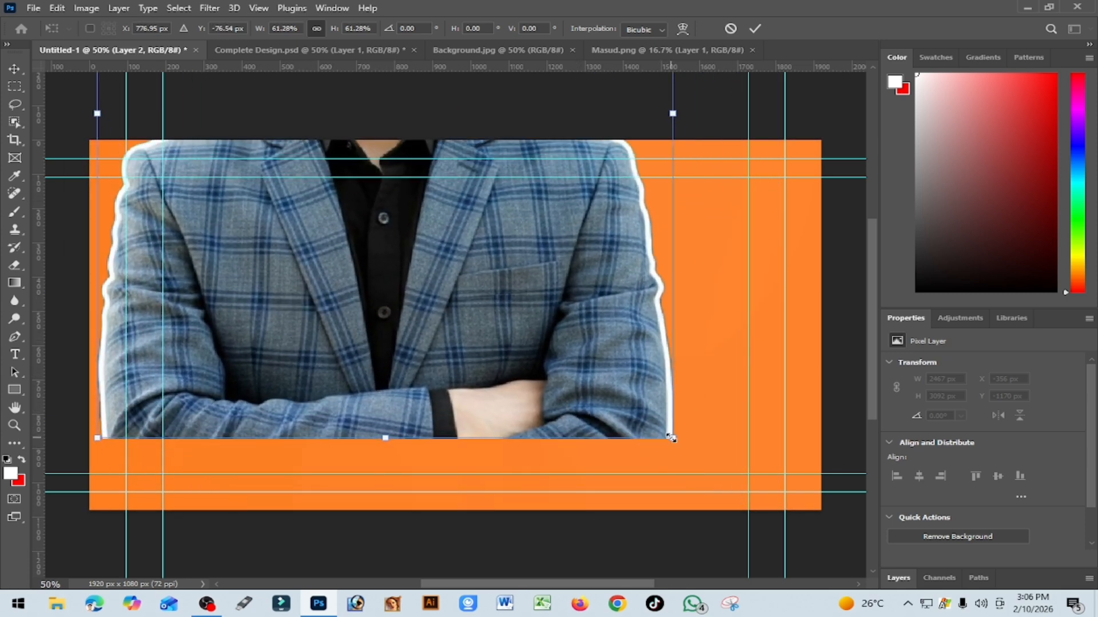
drag(695, 440, 508, 249)
drag(347, 228, 424, 437)
drag(598, 463, 412, 263)
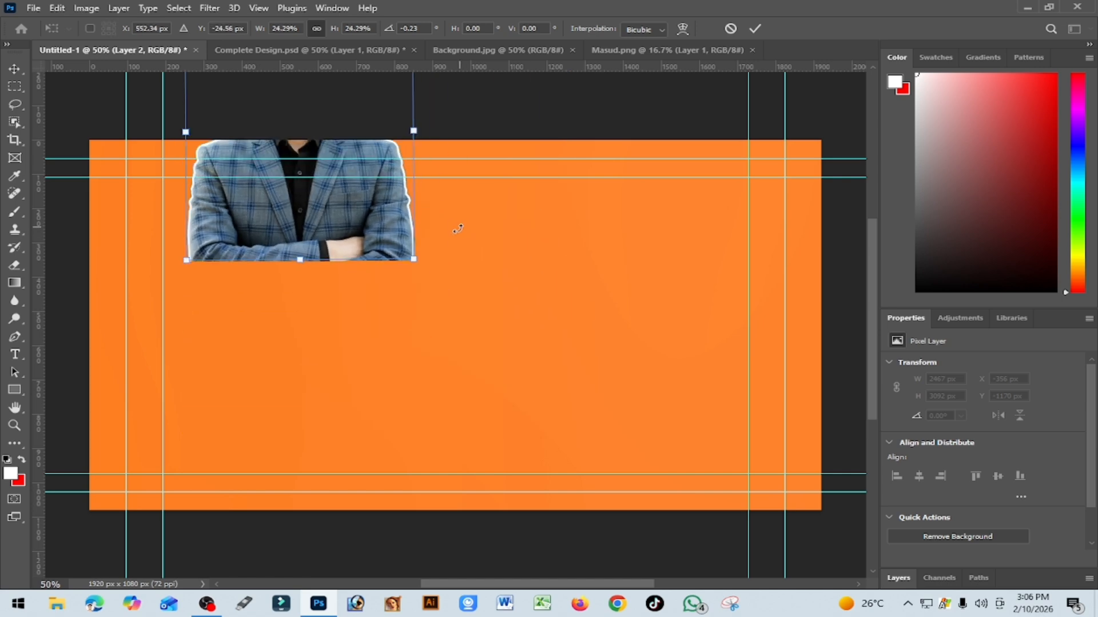
drag(298, 206, 227, 373)
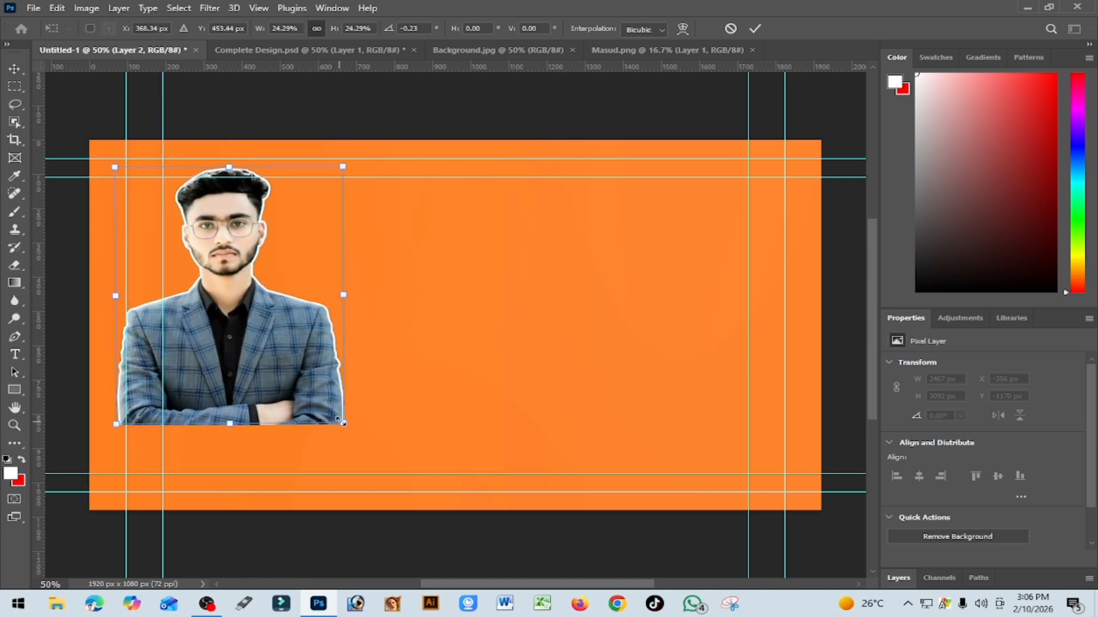
drag(343, 423, 304, 422)
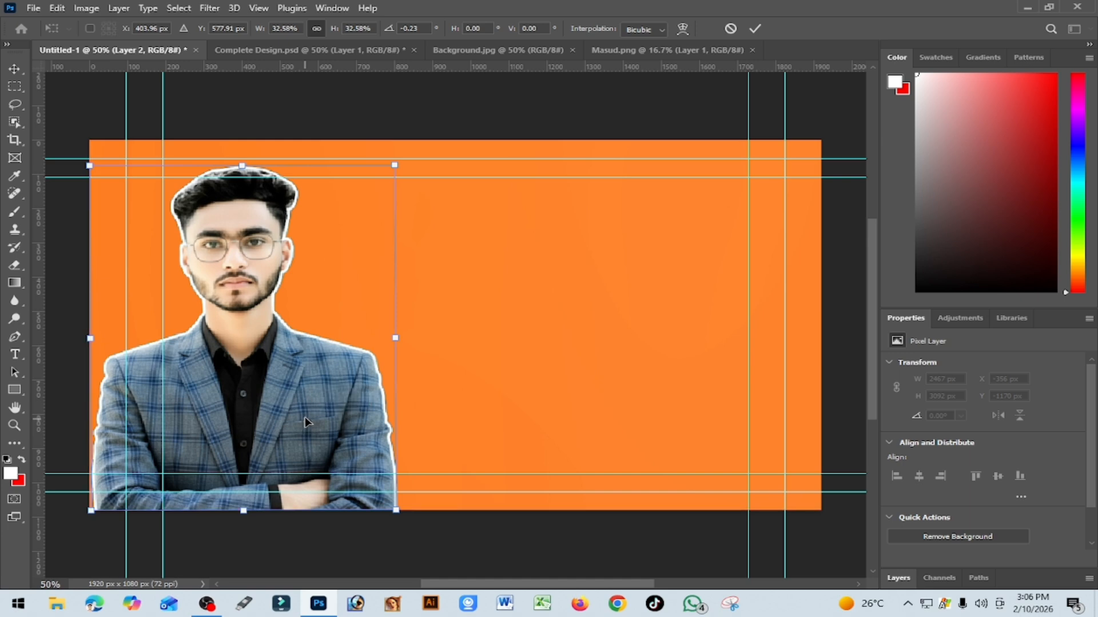
scroll(885, 507, down, 2)
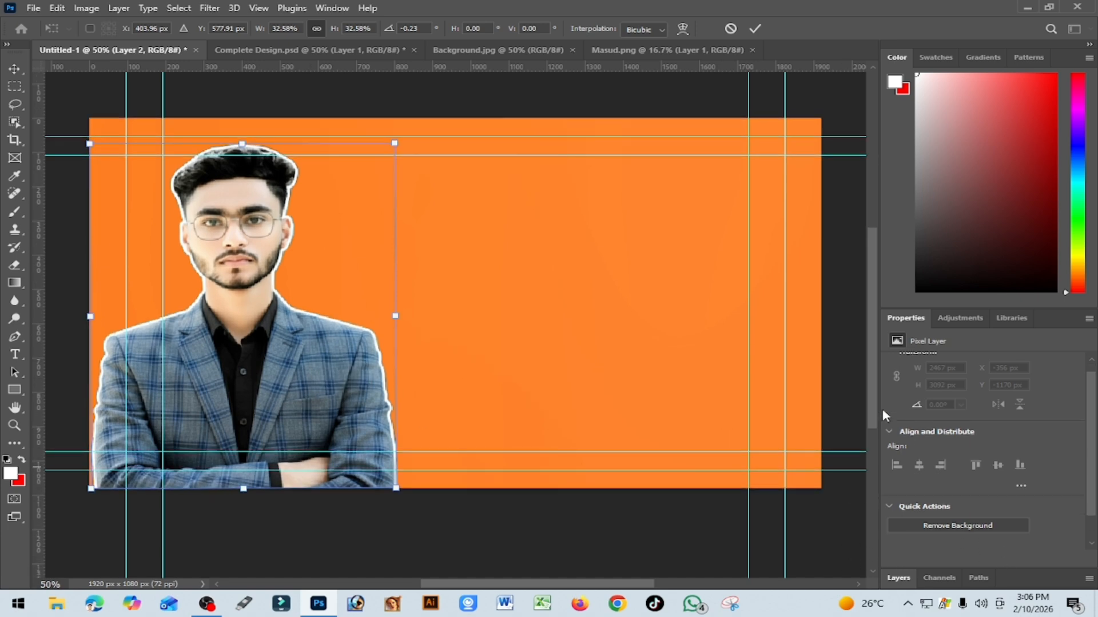
key(Return)
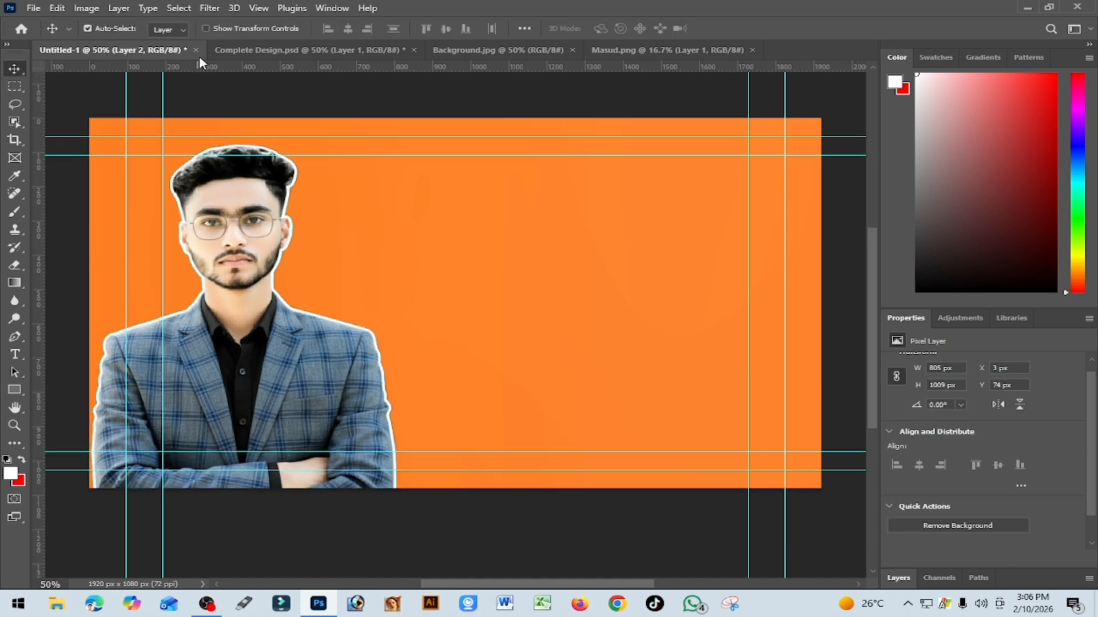
- Check the glow behind the man in the Complete Design reference and open the Red-Light-PNG-Images-HD image
click(277, 44)
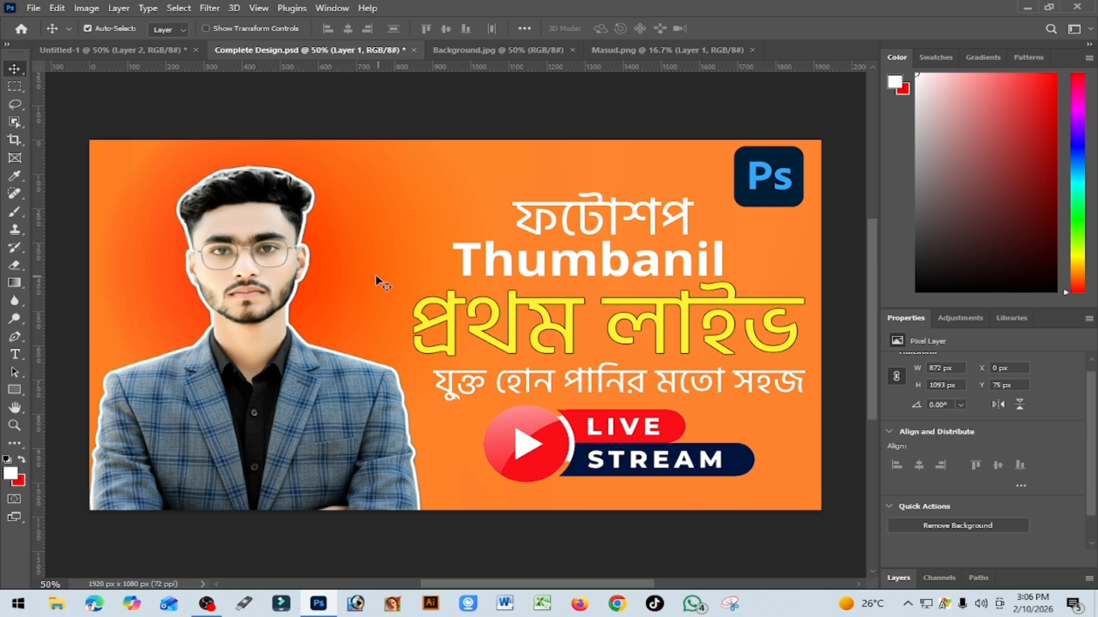
click(81, 50)
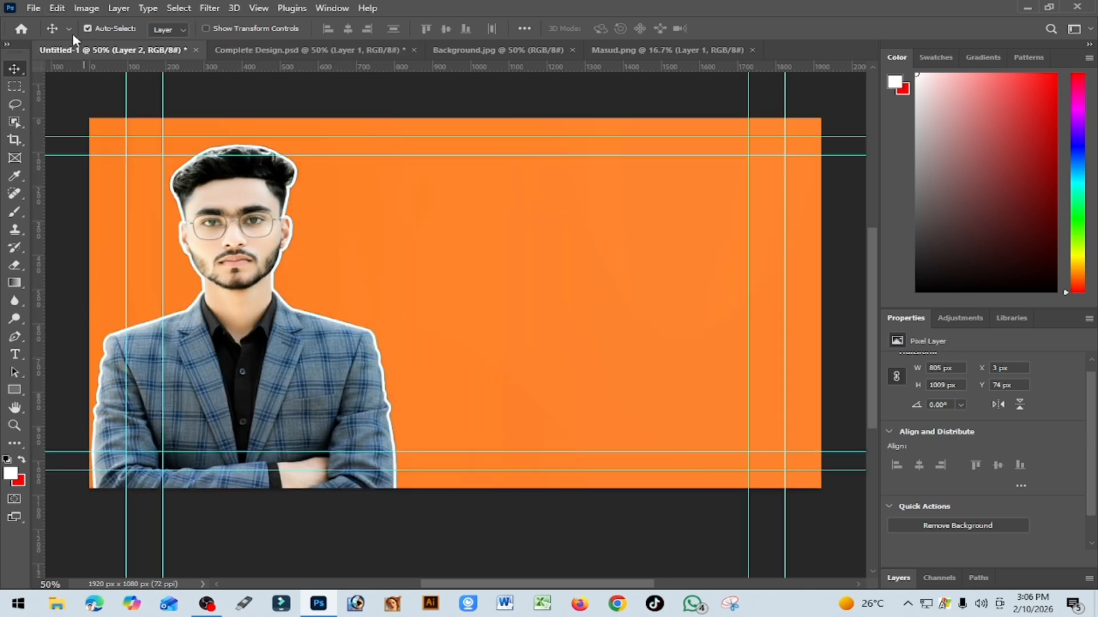
click(35, 8)
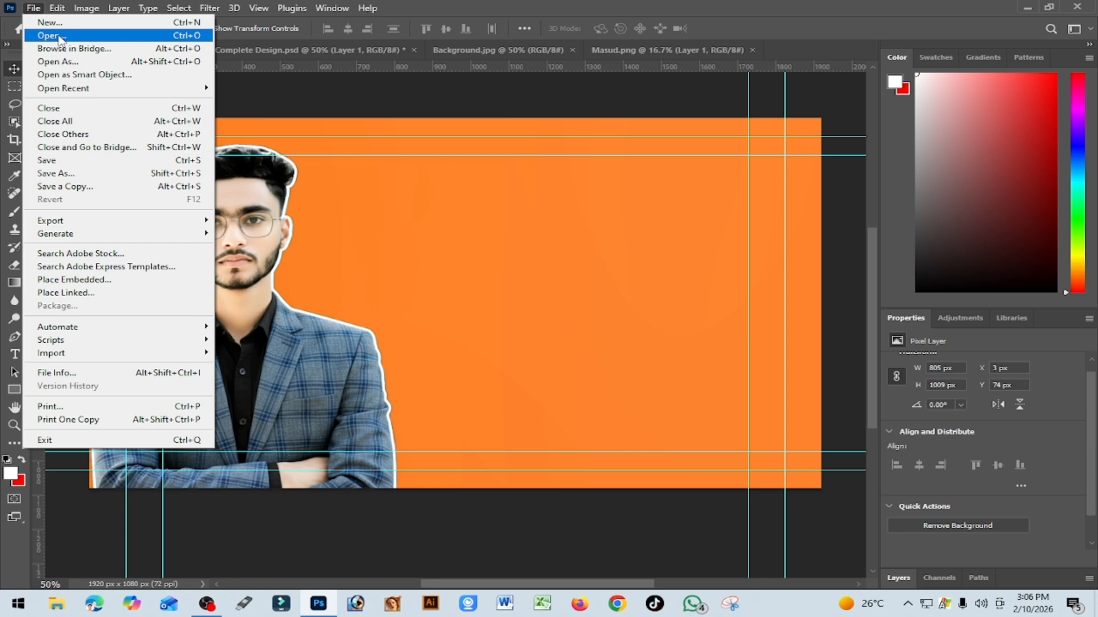
click(49, 36)
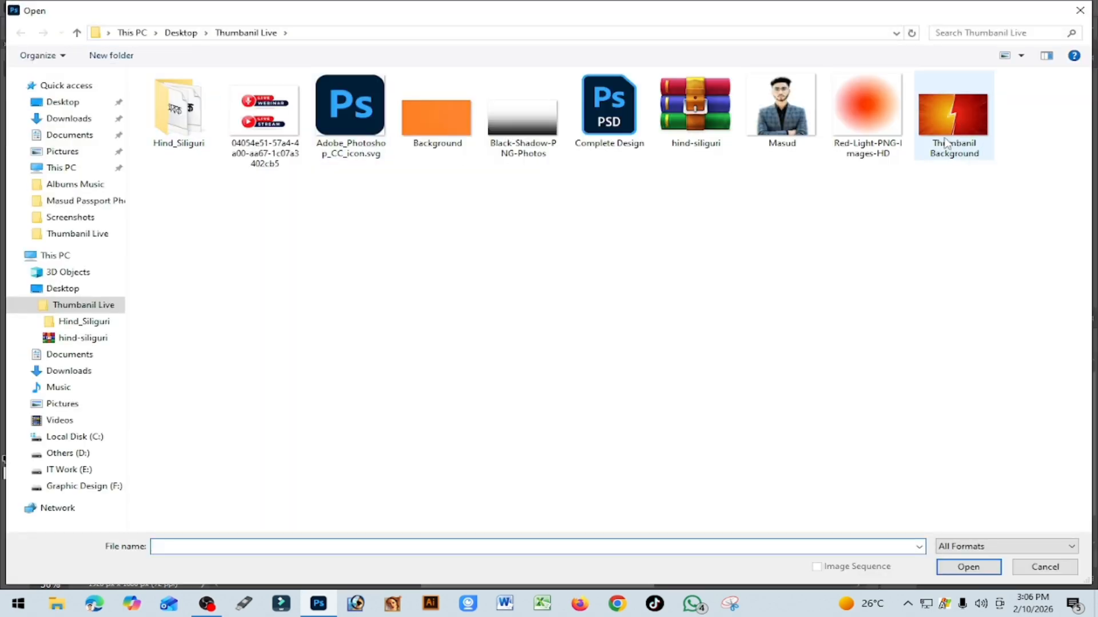
click(857, 142)
click(1000, 567)
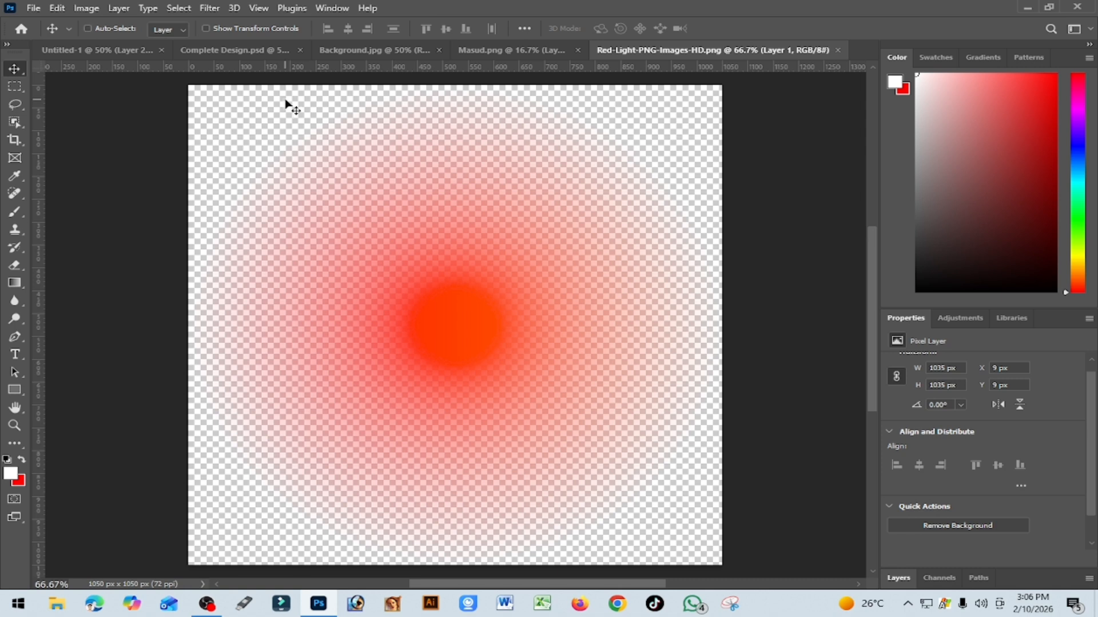
- Copy the whole red glow into the untitled document and move it over the man's head, to about X 74 px, Y -92 px
key(ctrl+a)
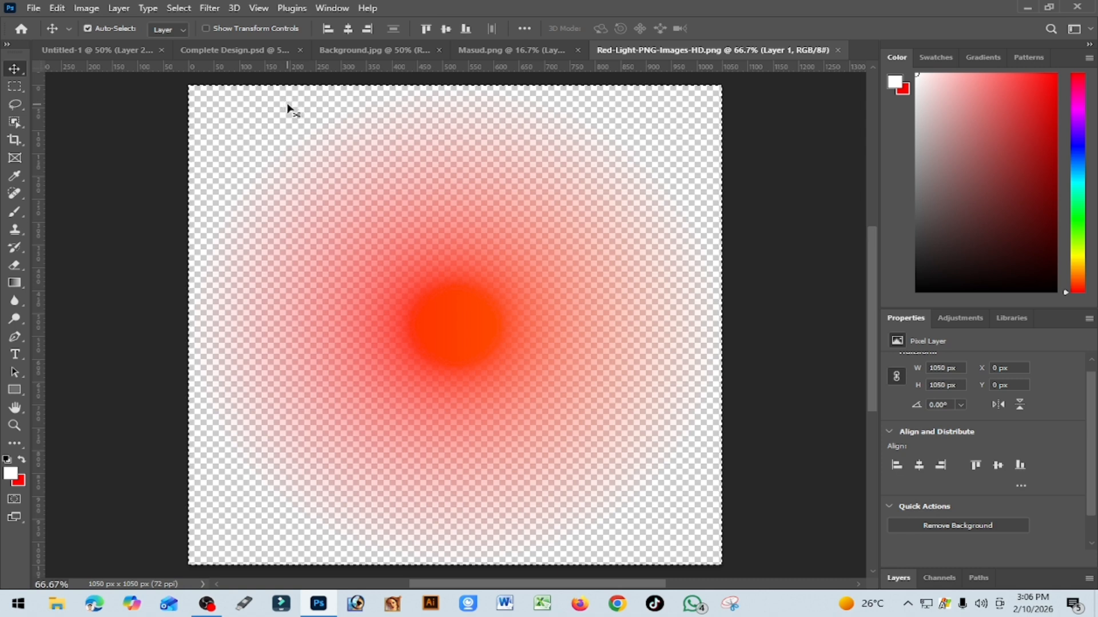
drag(157, 68, 405, 273)
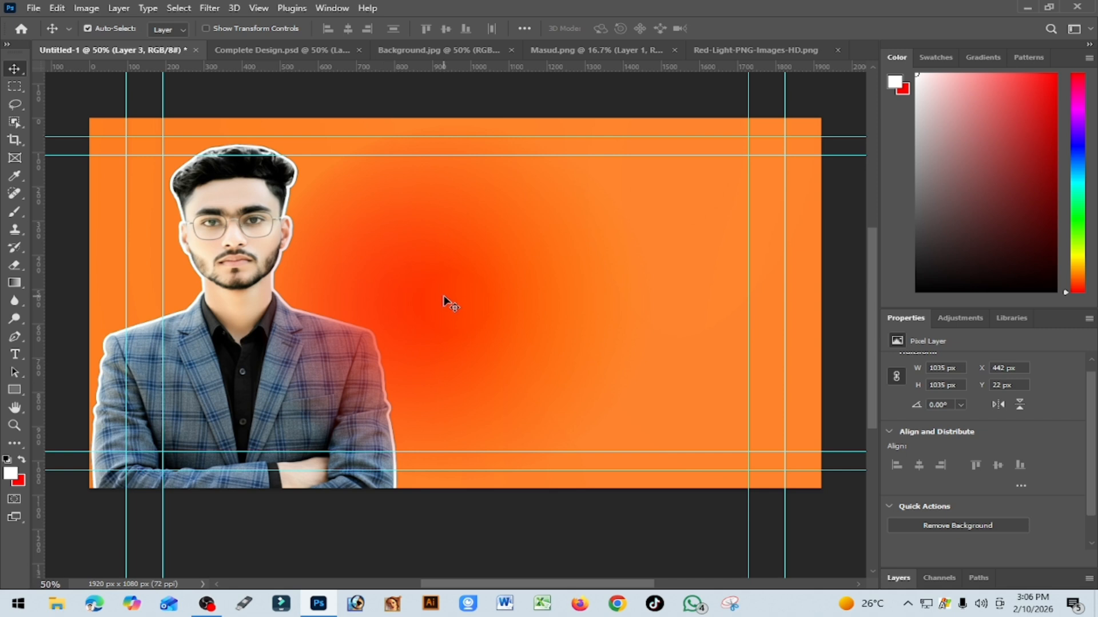
scroll(978, 372, down, 1)
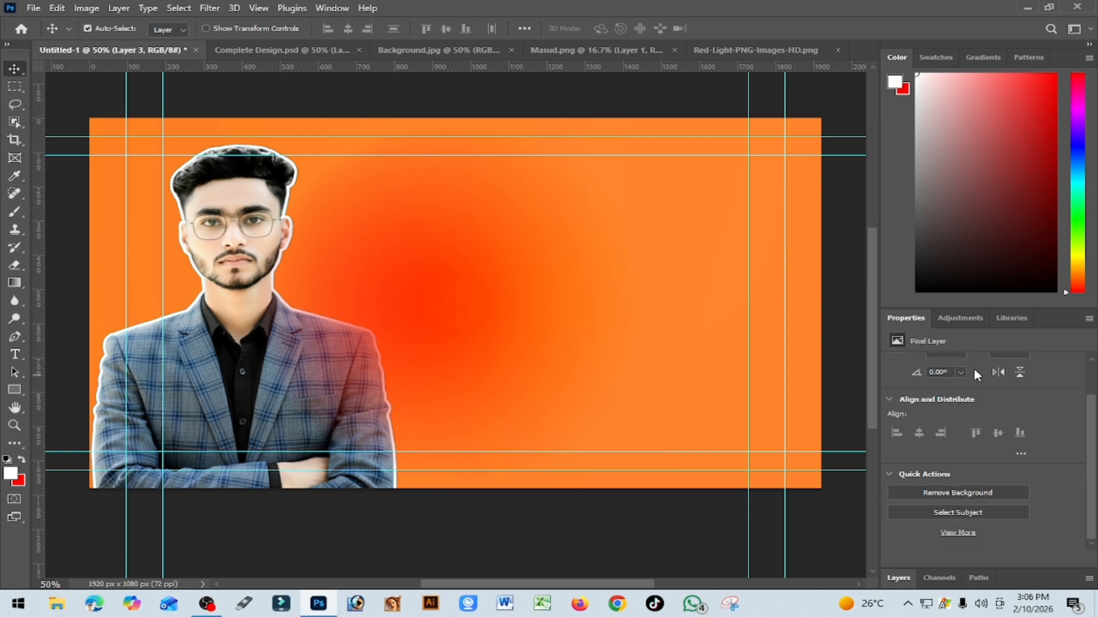
scroll(973, 368, up, 2)
drag(397, 268, 260, 229)
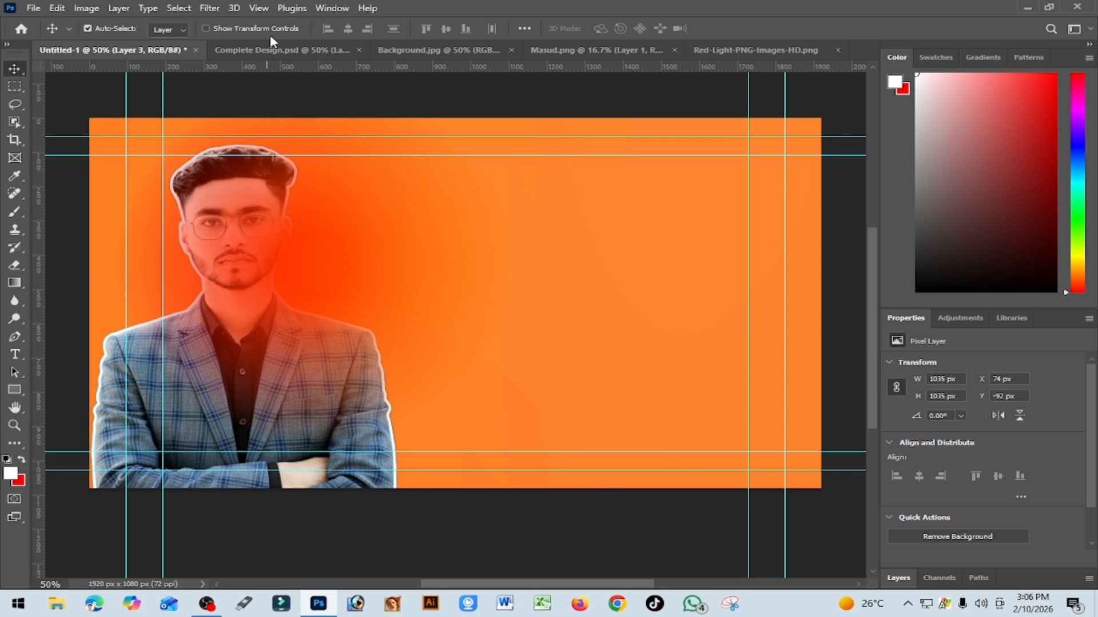
- Display the document's layer list and shift the red glow up over the man's hair, to about Y -318 px
click(330, 8)
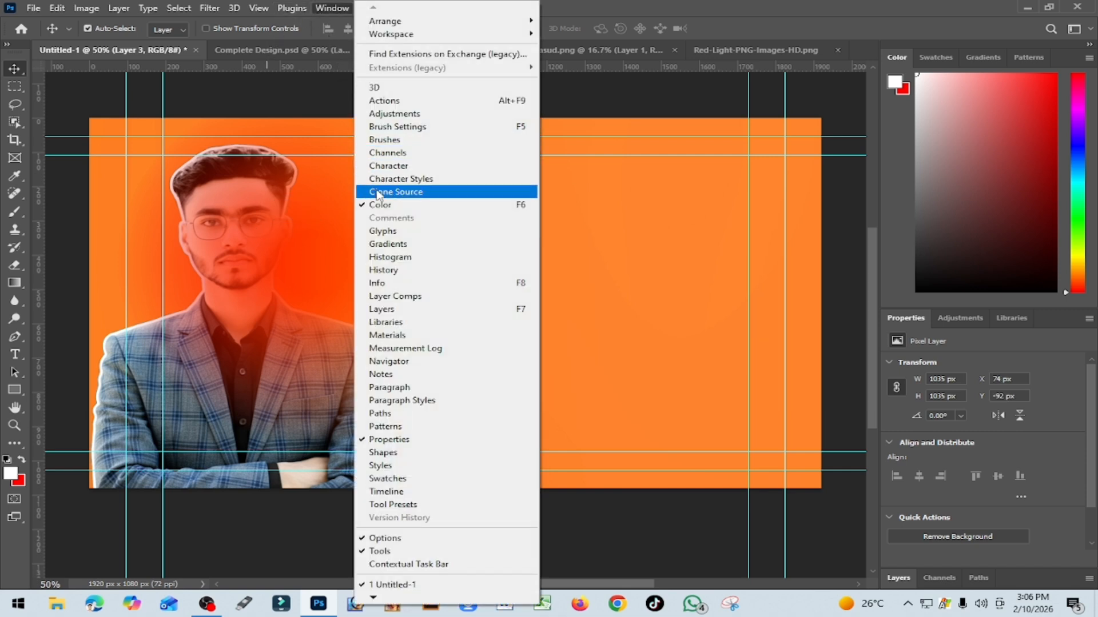
click(402, 310)
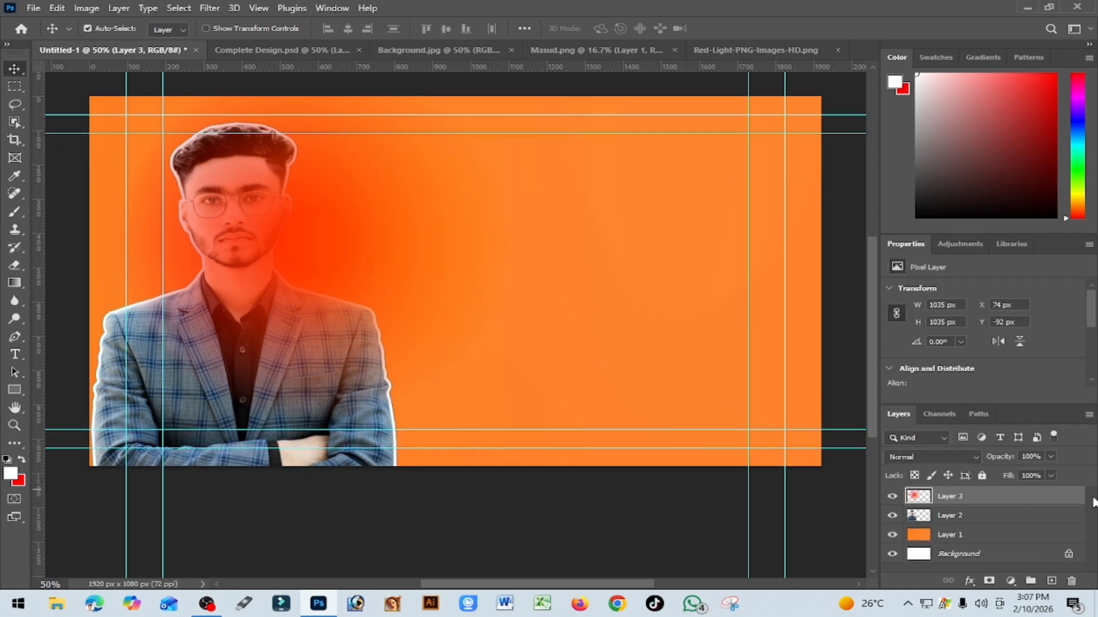
drag(347, 214, 346, 149)
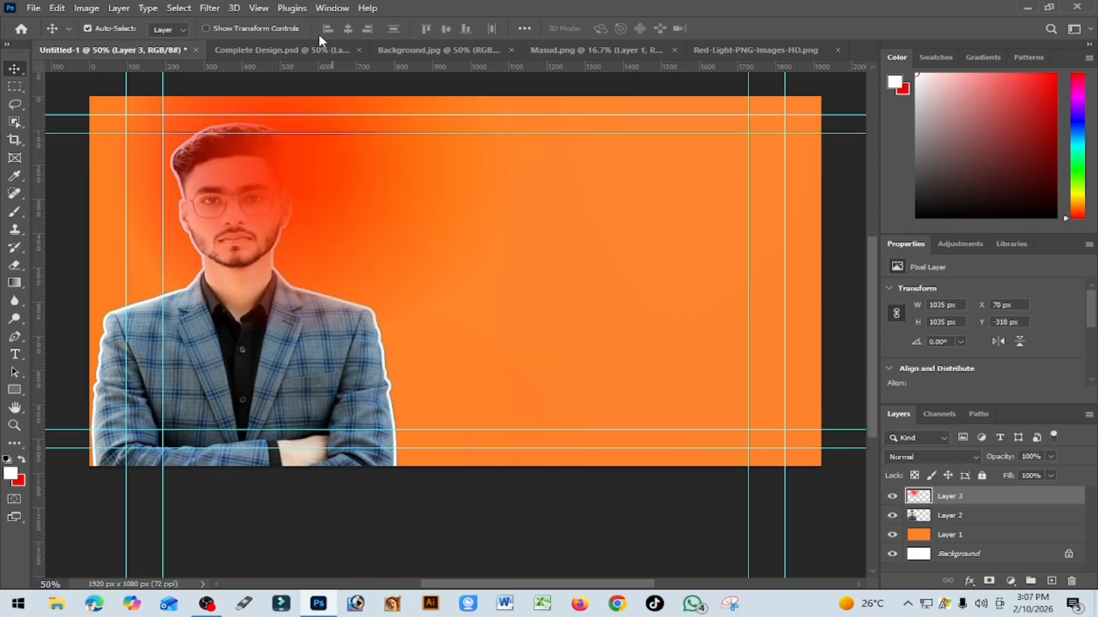
- Hide the layer list and bring it back
click(332, 8)
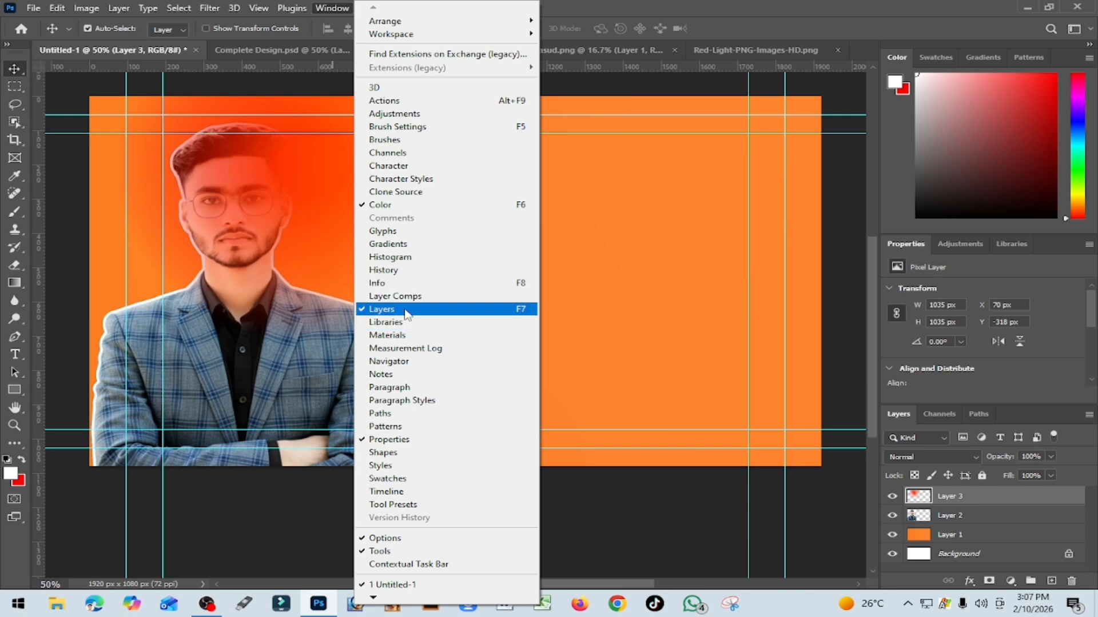
click(483, 310)
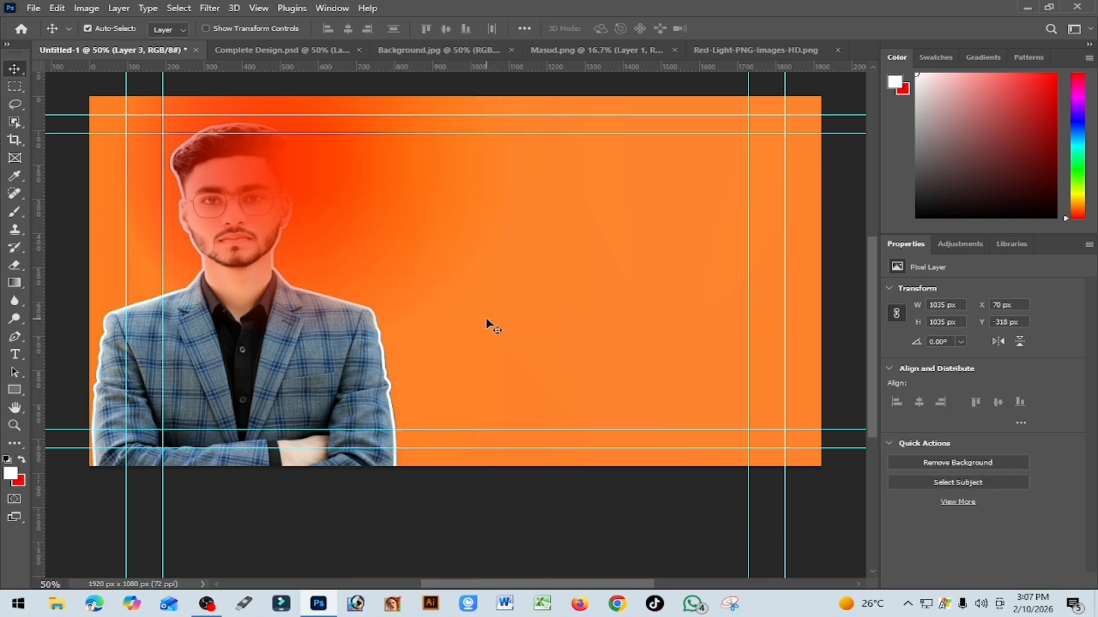
click(337, 9)
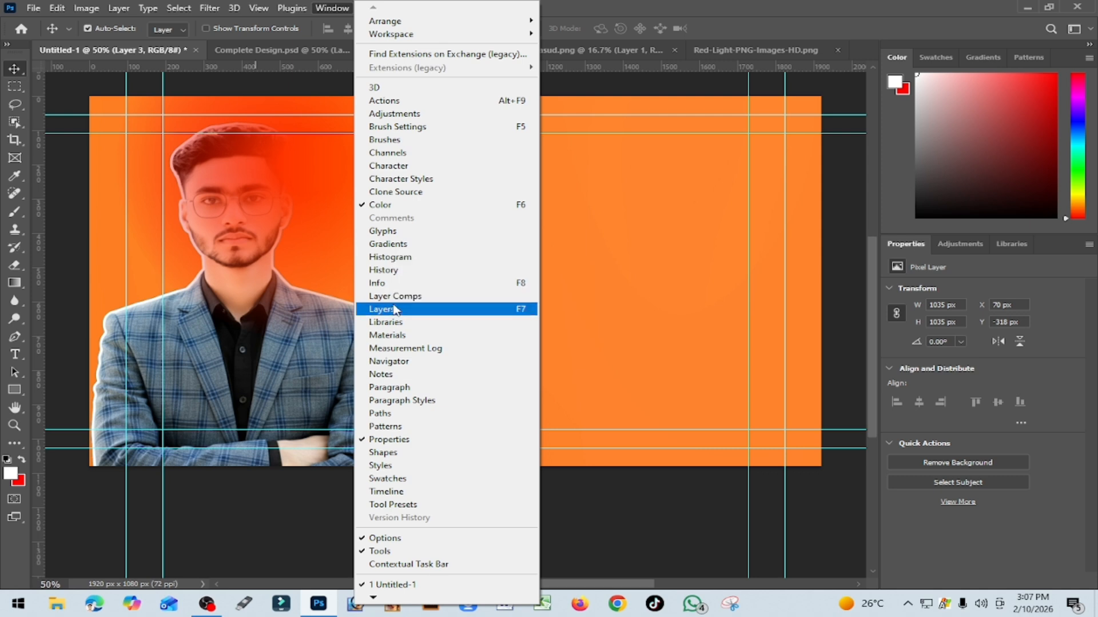
click(484, 309)
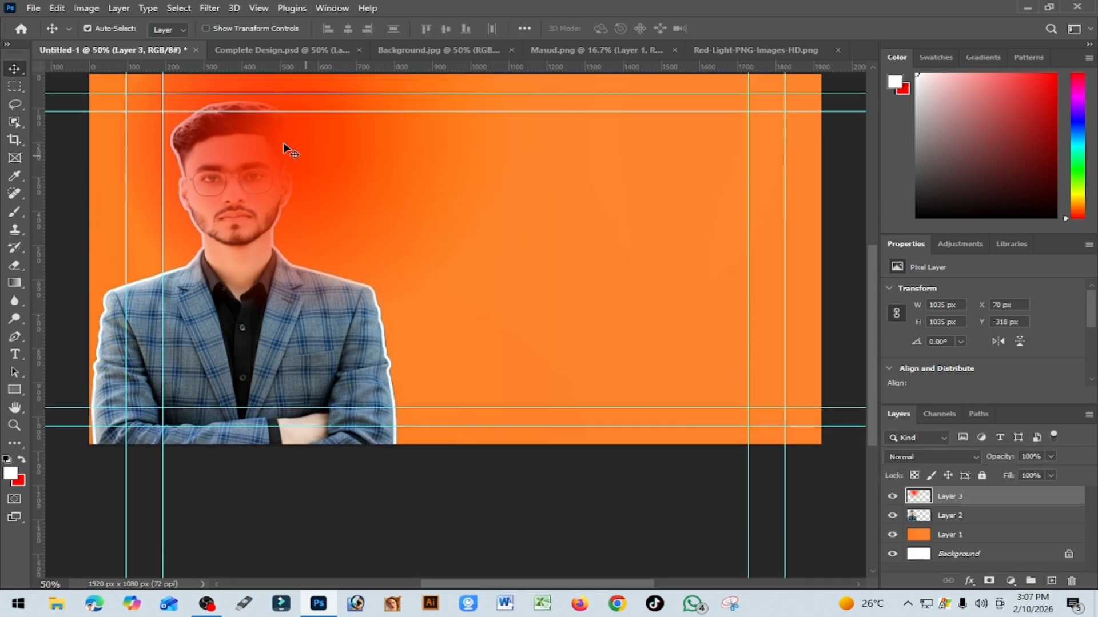
- Reorder the red glow layer beneath the portrait and position it behind the man's head at about X 3 px, Y -146 px
drag(290, 169, 287, 208)
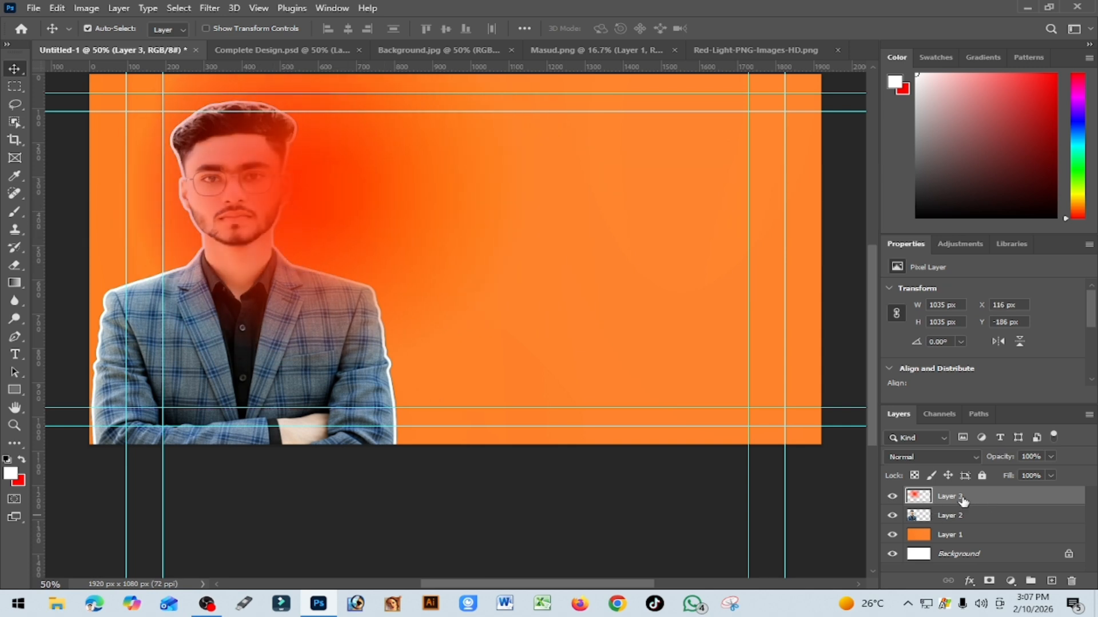
drag(963, 501, 966, 518)
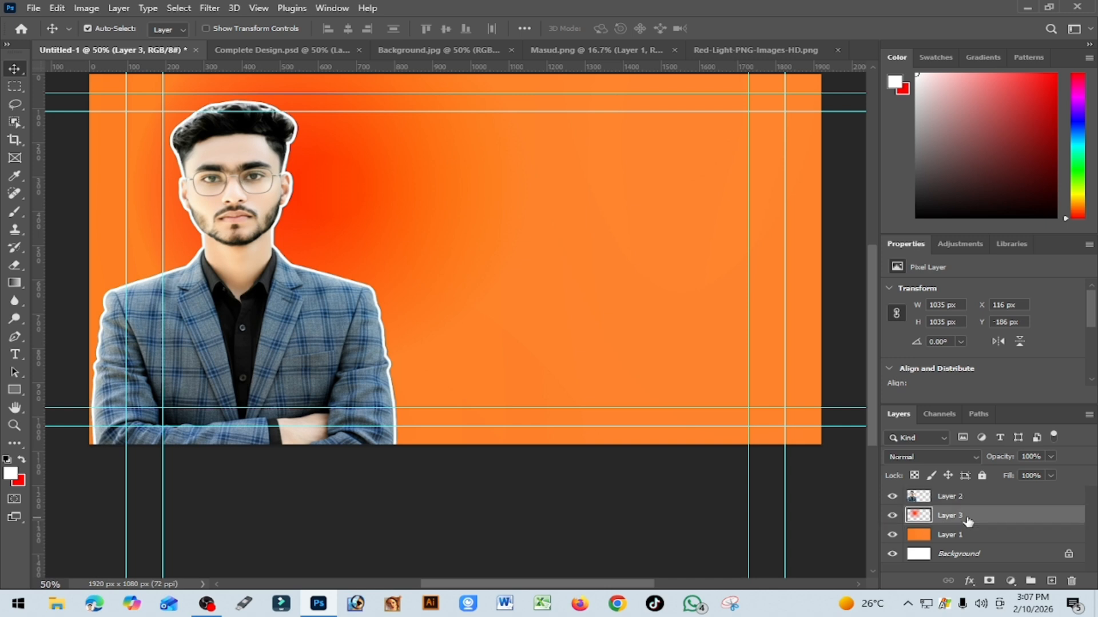
drag(382, 210, 344, 200)
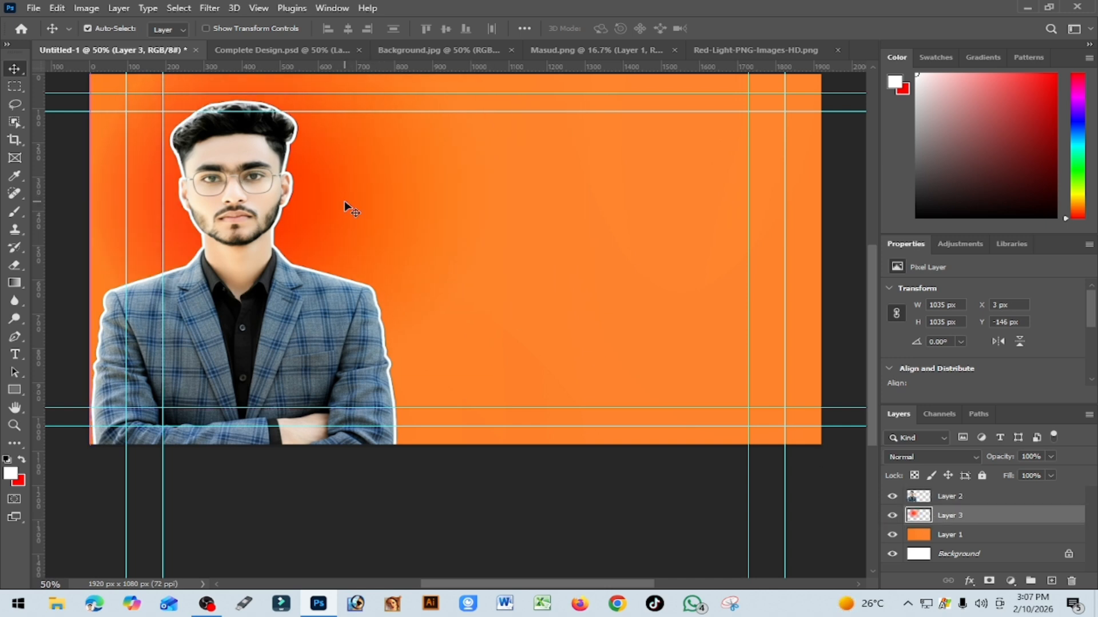
- Set the red glow layer's blend mode to Overlay and nudge the glow to about X 0 px, Y -156 px
click(952, 457)
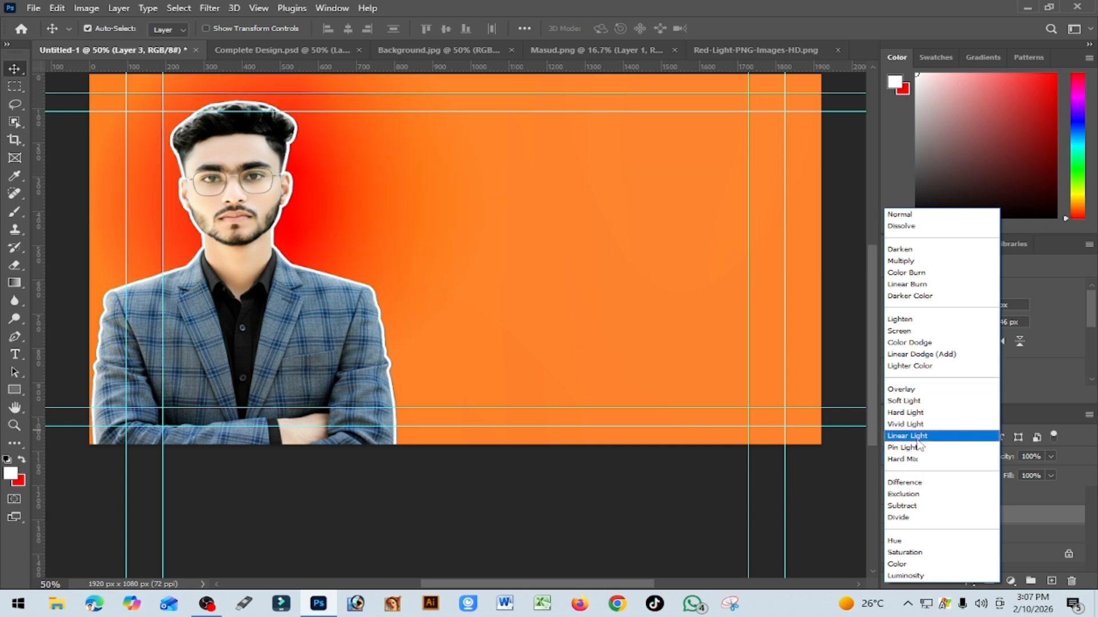
click(911, 391)
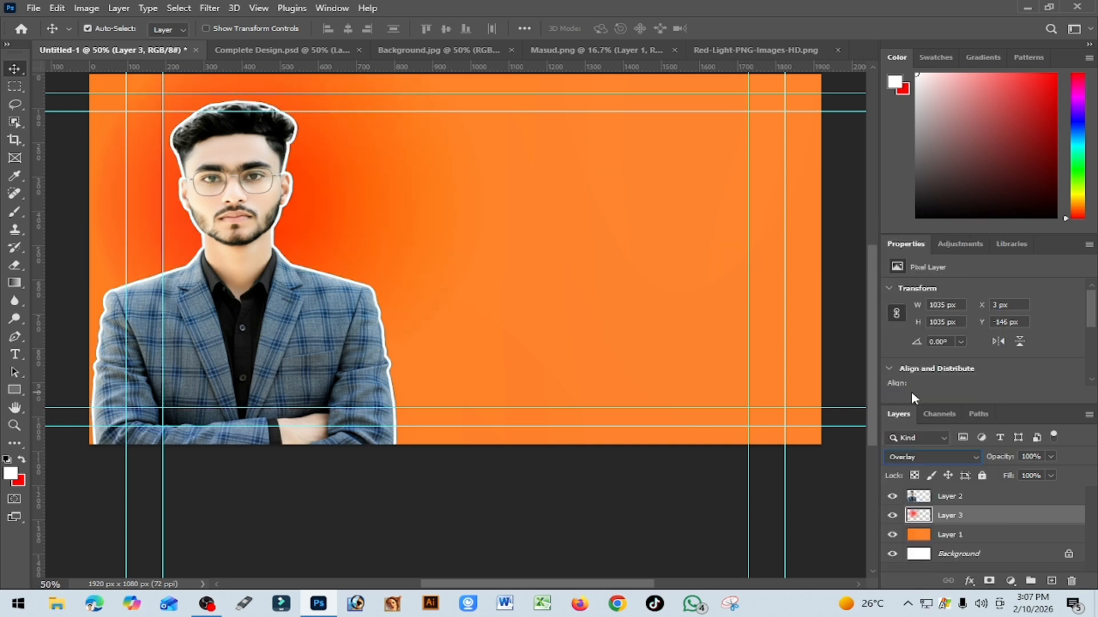
mouse_move(376, 232)
mouse_down()
mouse_move(396, 232)
mouse_move(374, 229)
mouse_up()
scroll(491, 277, up, 1)
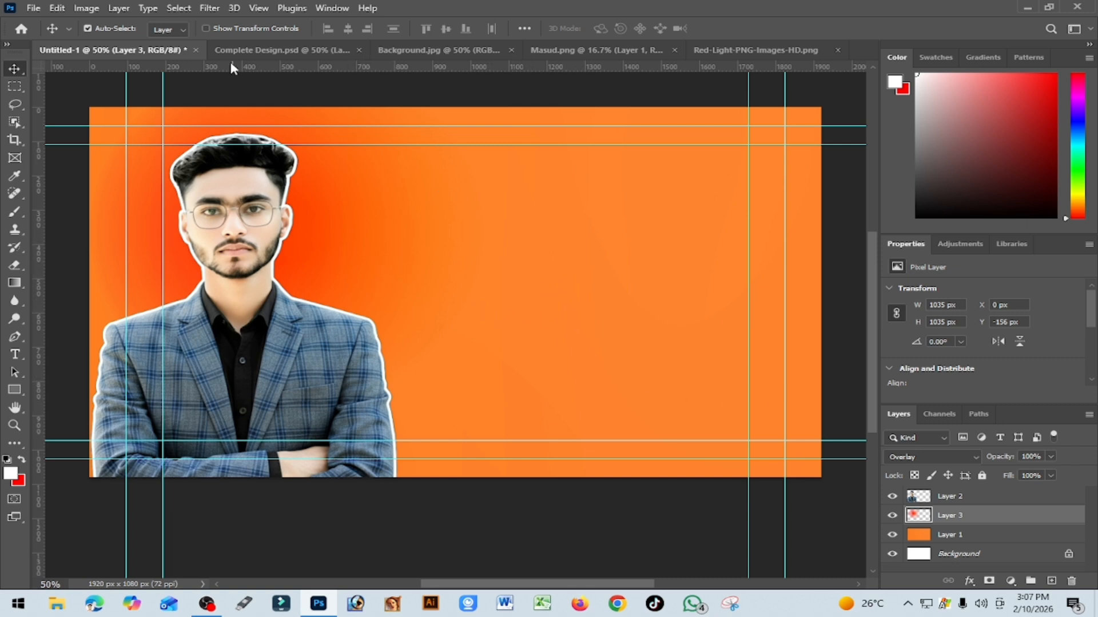
- Copy the white headline word ফটোশপ from its text layer in the Complete Design reference
click(254, 52)
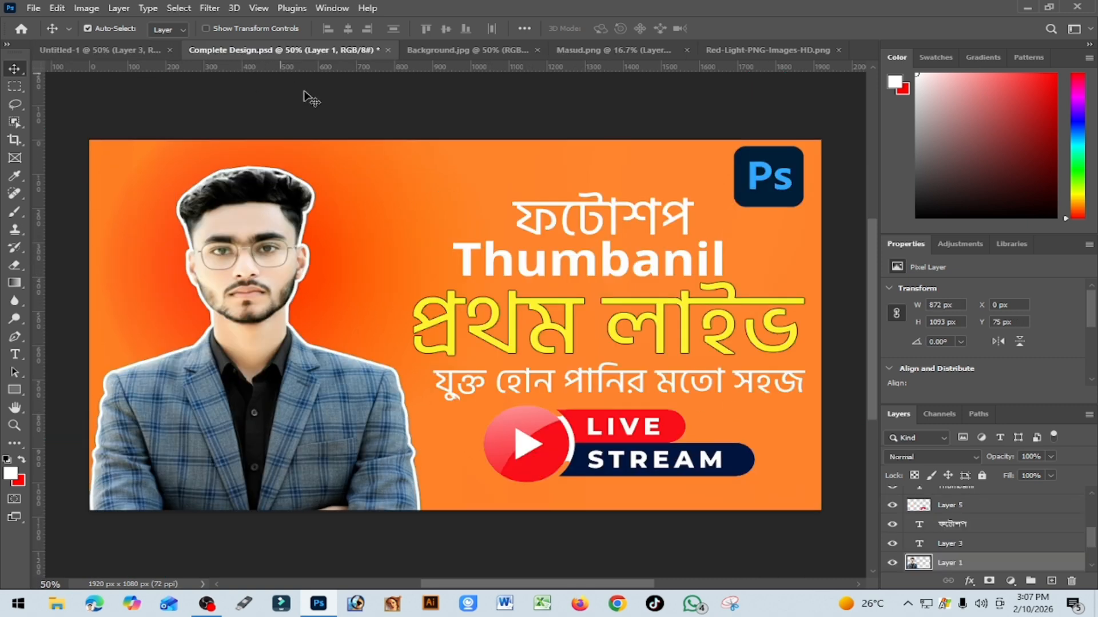
click(567, 217)
double_click(575, 216)
click(579, 217)
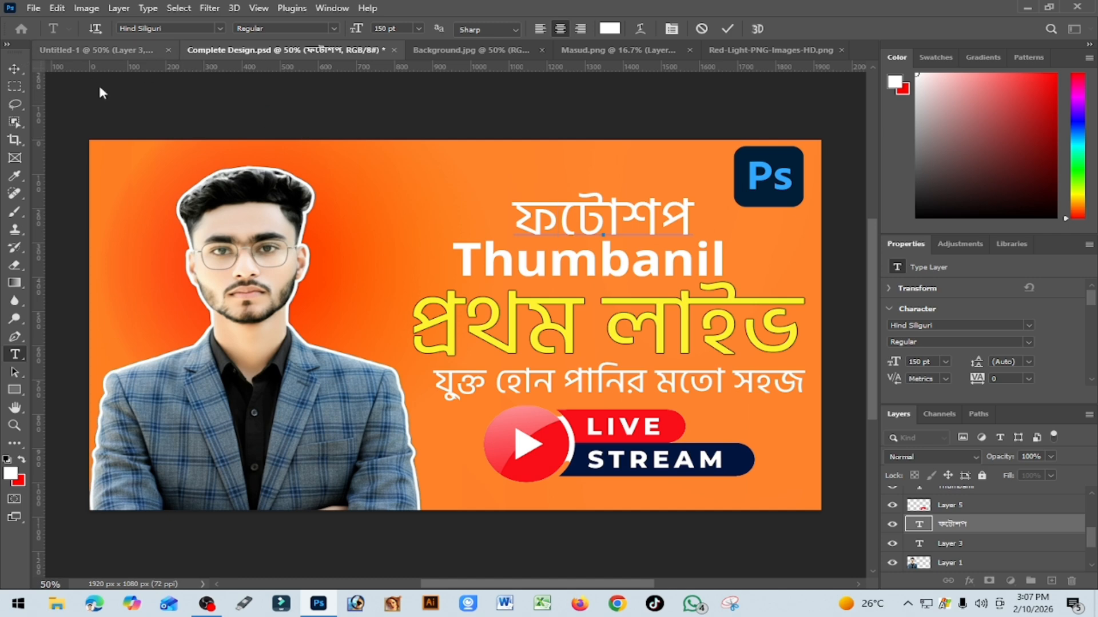
double_click(583, 223)
right_click(584, 224)
click(610, 266)
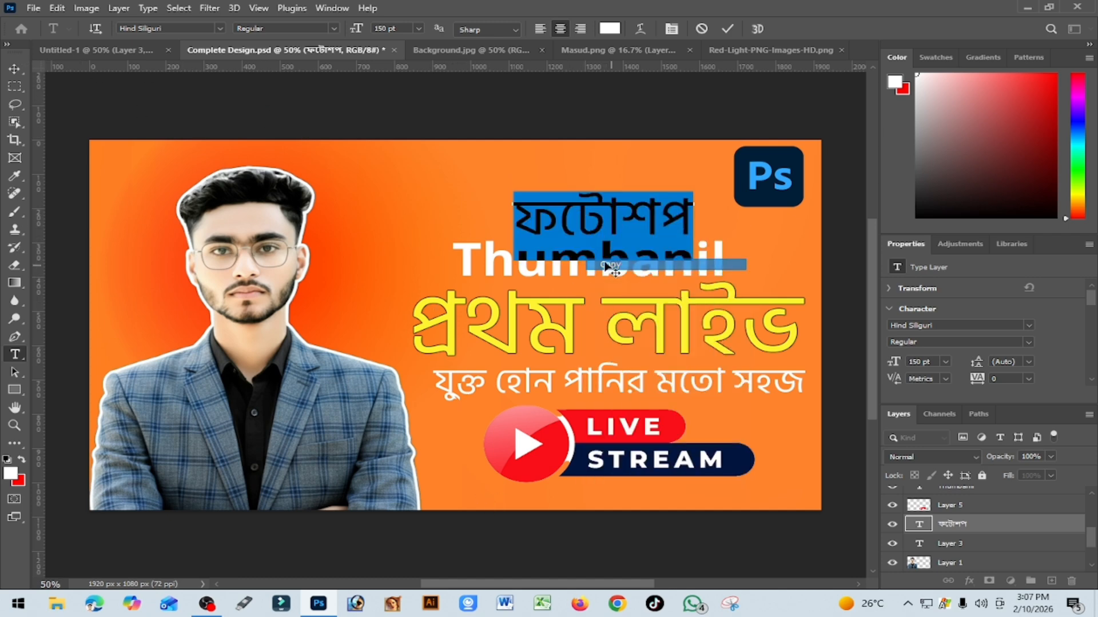
- Add the copied word ফটোশপ as a new horizontal text layer in Untitled-1 and place it beside the portrait's head on the orange area
click(154, 50)
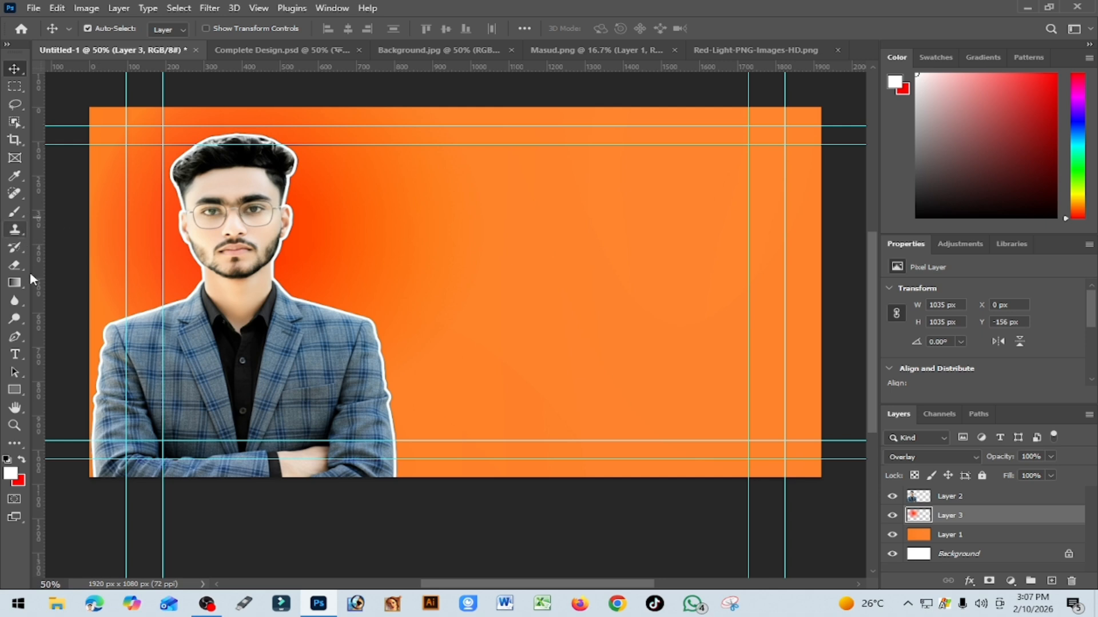
click(18, 357)
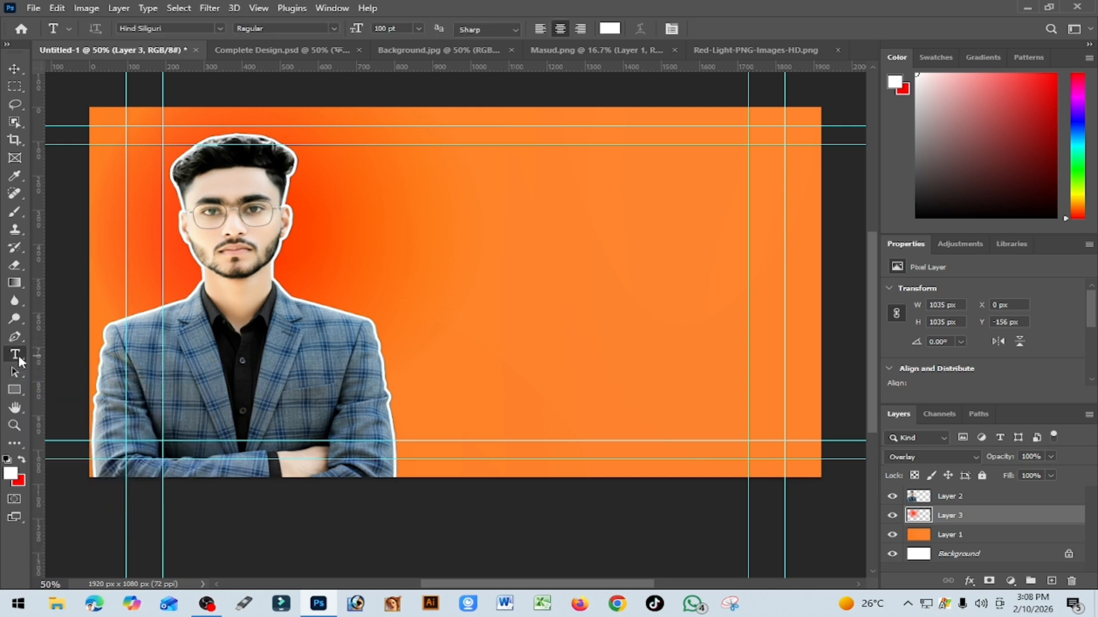
right_click(19, 357)
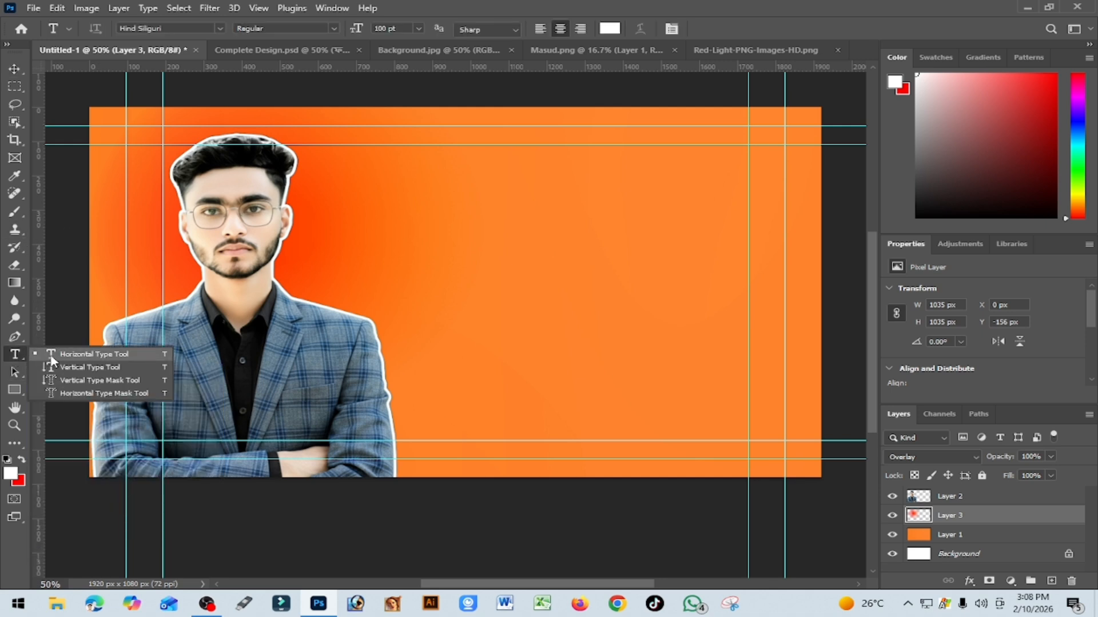
click(66, 360)
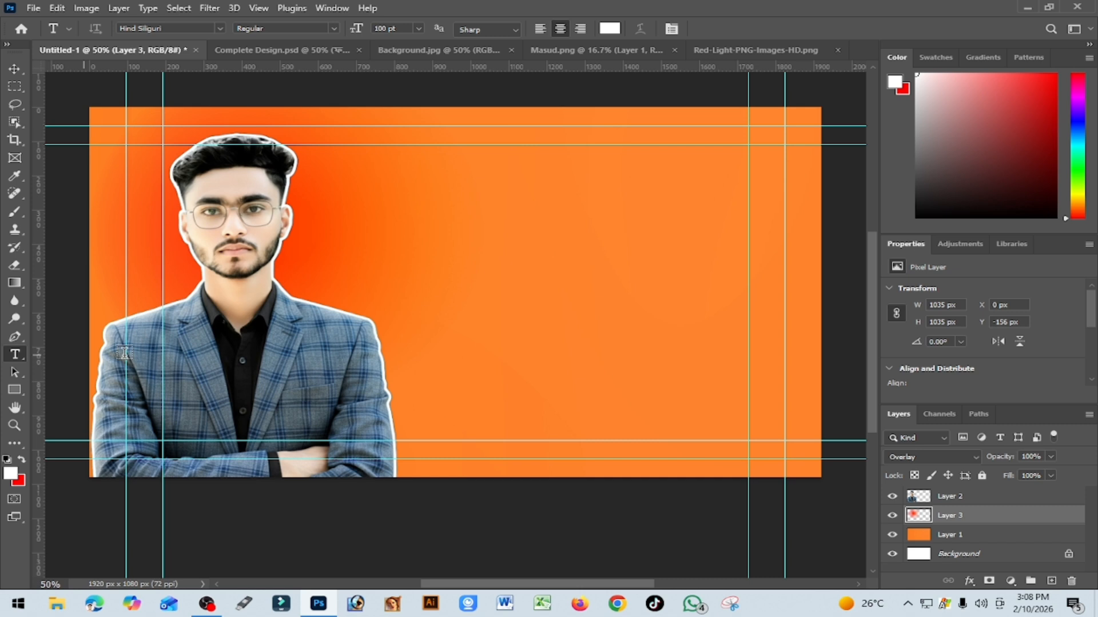
click(514, 267)
triple_click(522, 266)
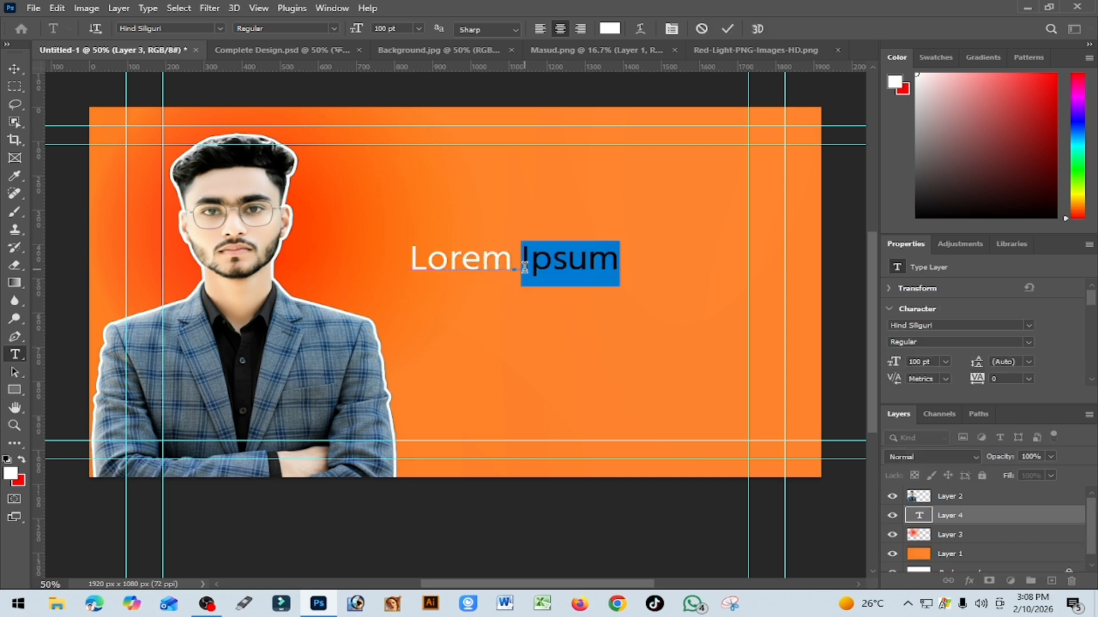
key(ctrl+v)
drag(523, 269, 395, 265)
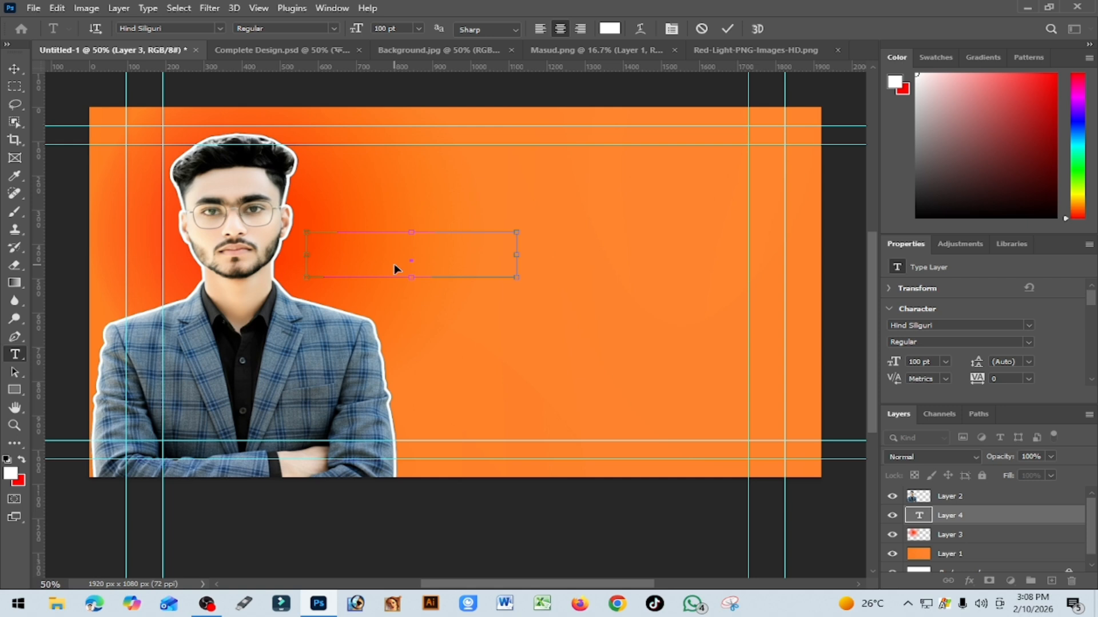
key(ctrl+v)
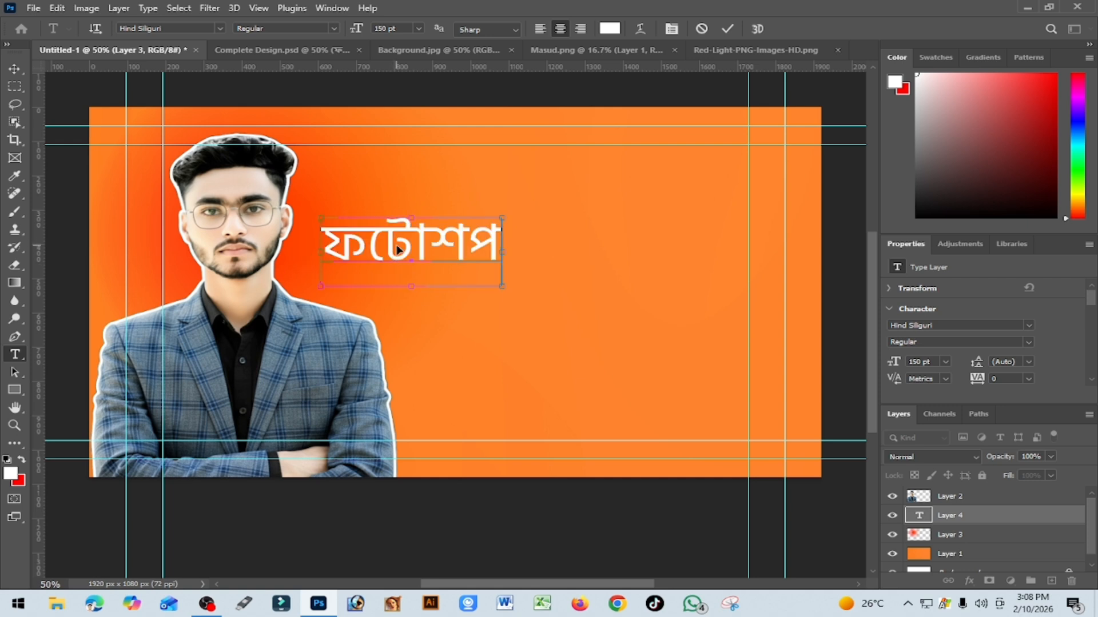
drag(394, 247, 582, 223)
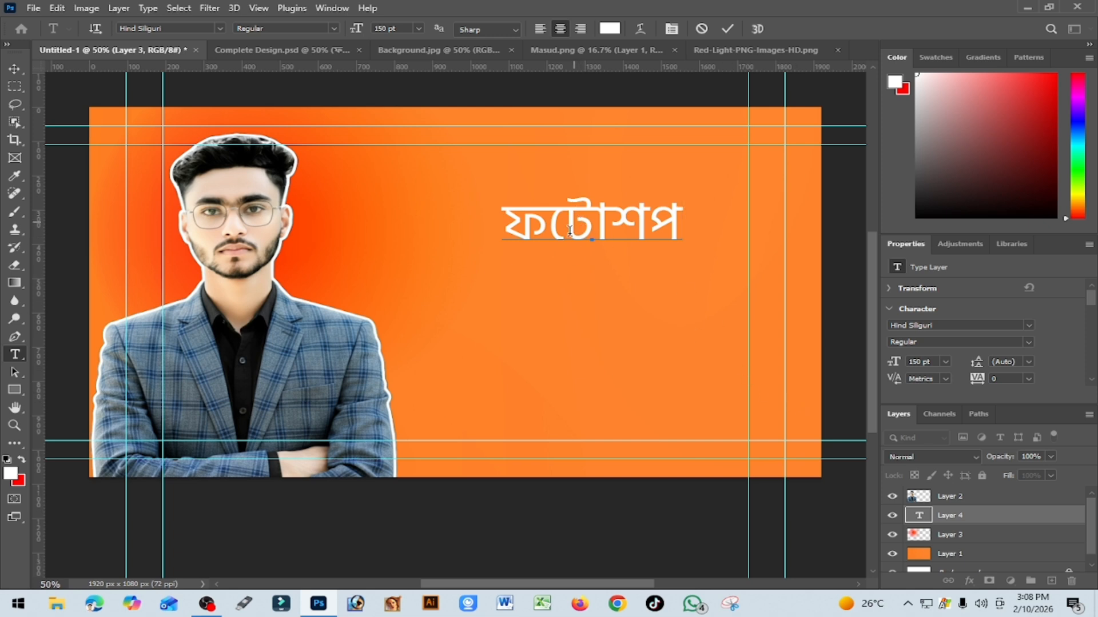
- Copy the word Thumbanil from the Complete Design reference into a new text layer in Untitled-1, placed just below ফটোশপ
click(259, 48)
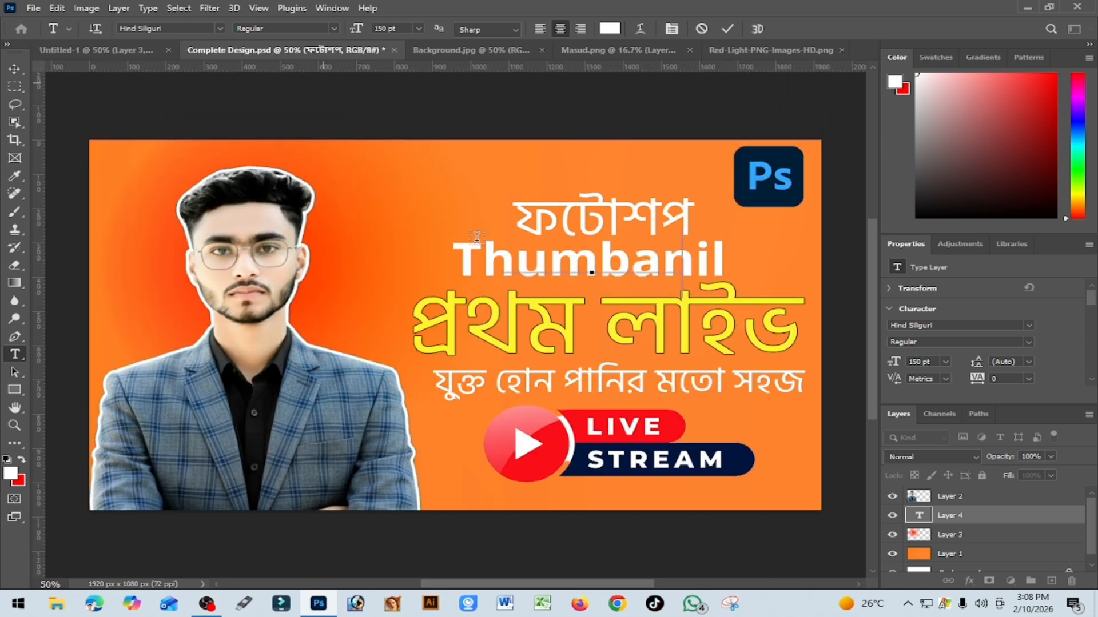
double_click(534, 266)
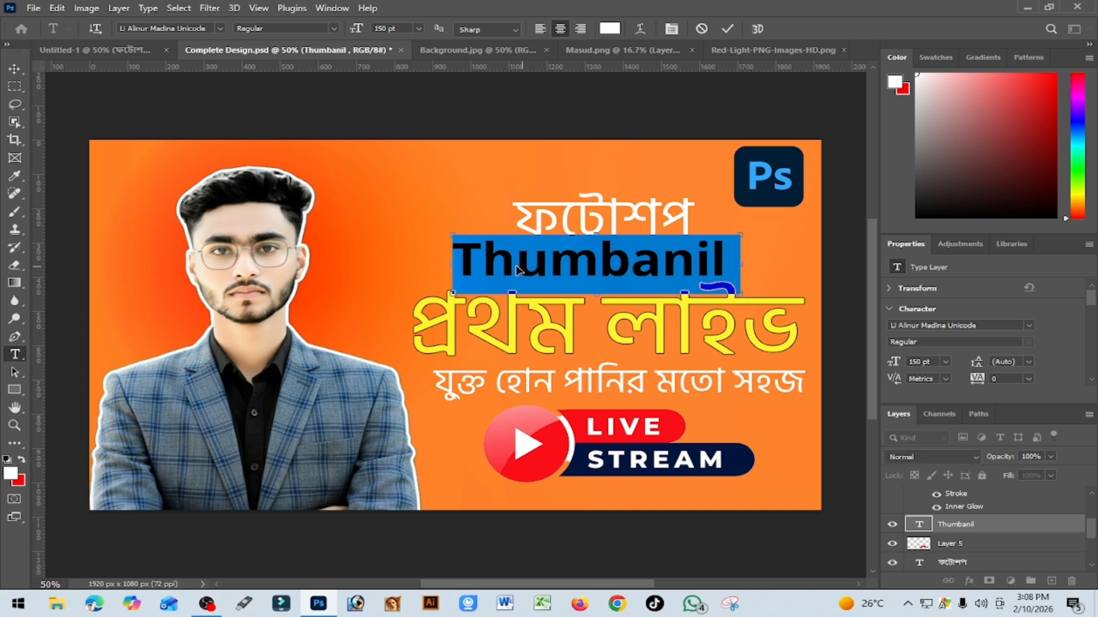
click(131, 50)
click(577, 292)
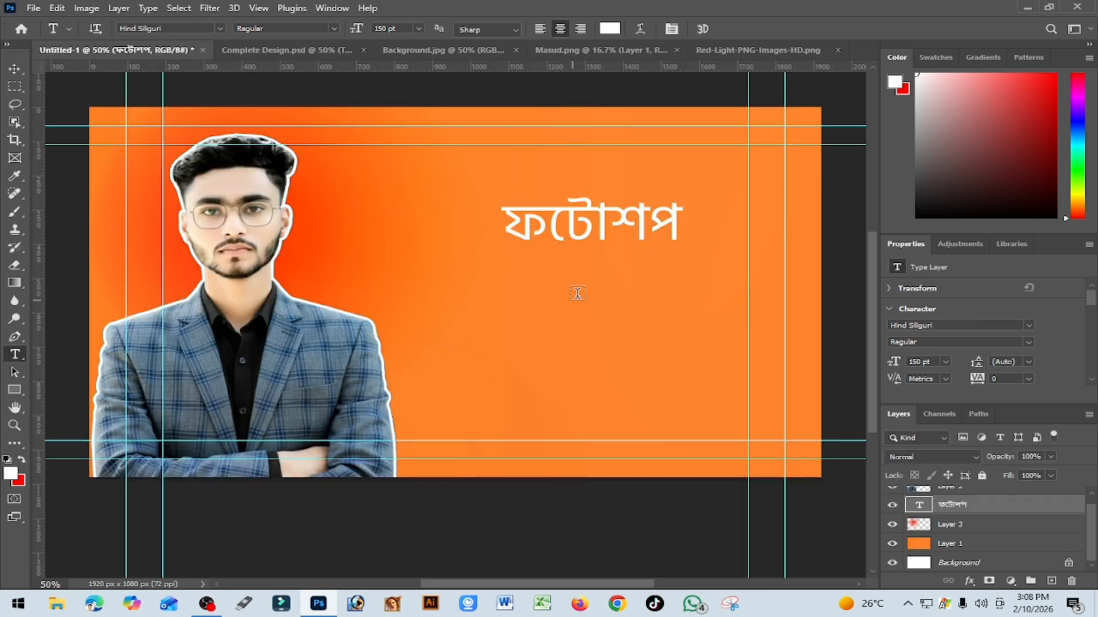
click(566, 265)
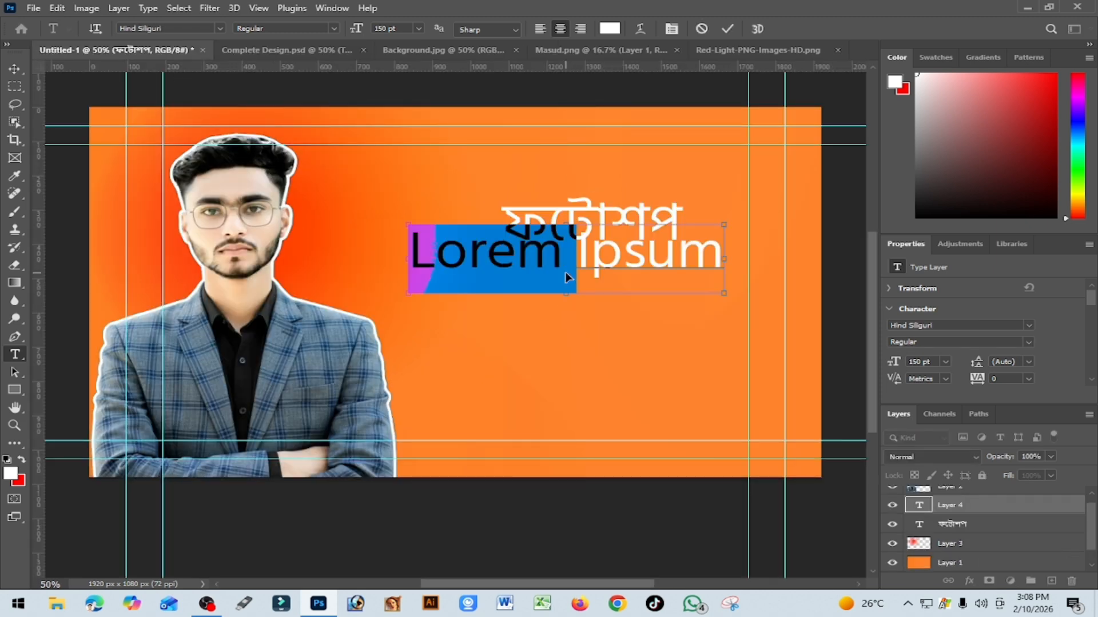
click(576, 260)
key(ctrl+a)
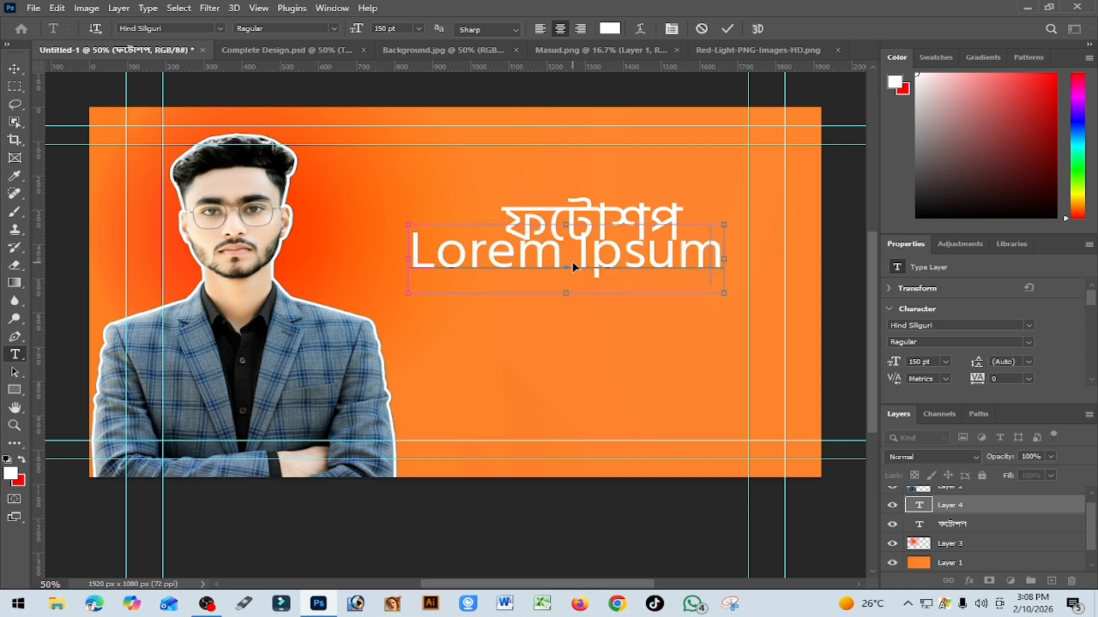
text(Thumbanil)
drag(568, 273, 568, 271)
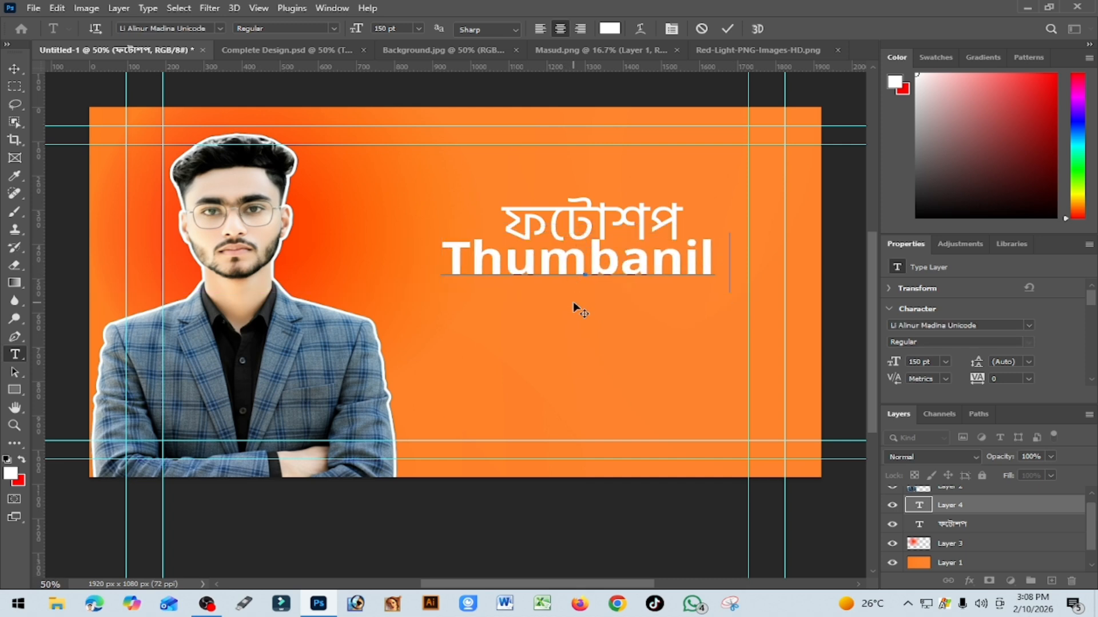
- Copy the yellow headline প্রথম লাইভ from its text layer in the Complete Design reference
click(299, 50)
click(504, 309)
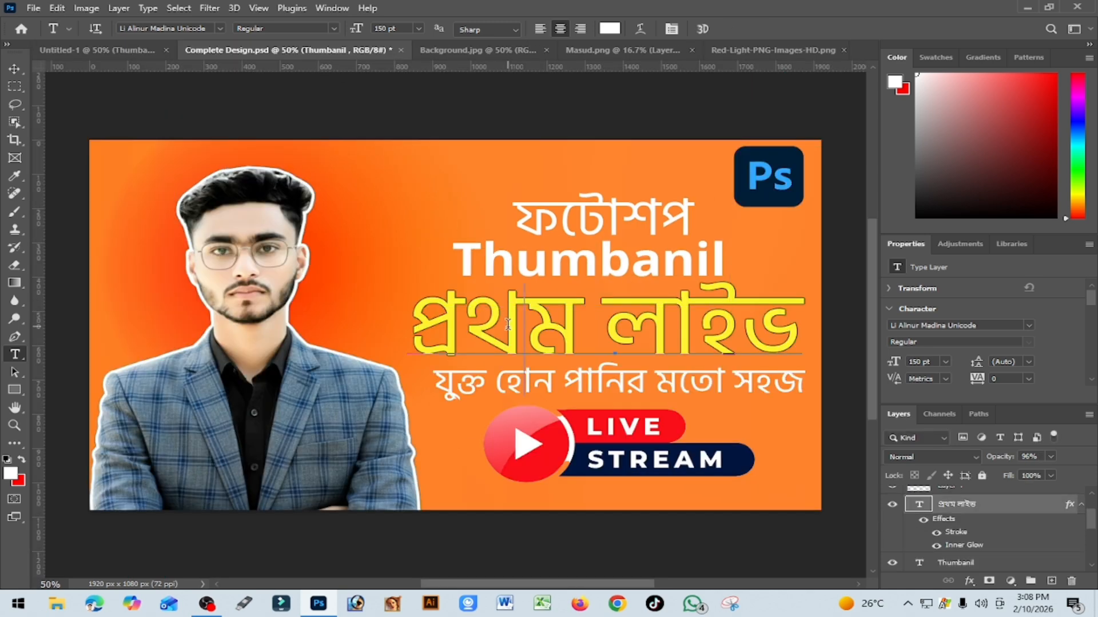
key(ctrl+a)
key(ctrl+c)
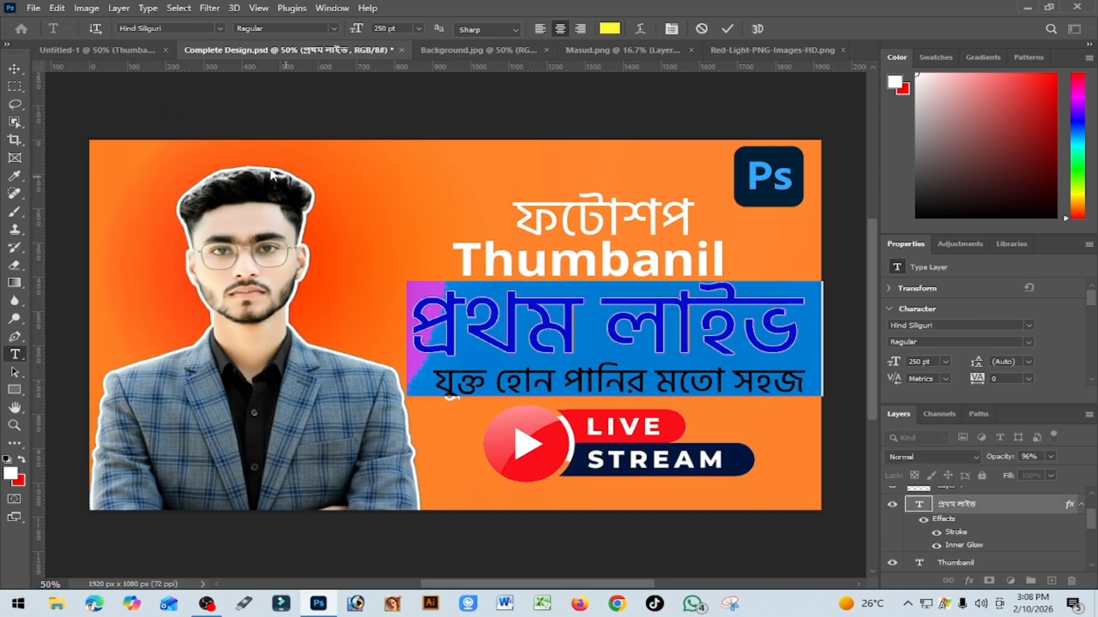
- Paste প্রথম লাইভ as a new text layer in Untitled-1 and position it beneath Thumbanil, clear of the portrait
click(123, 51)
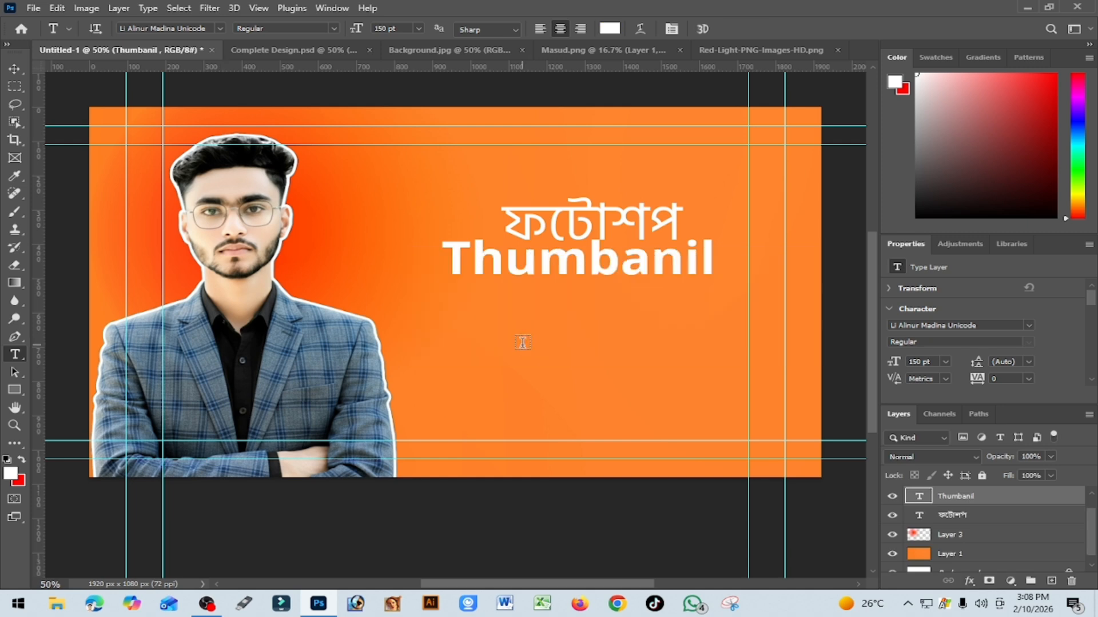
click(522, 342)
key(ctrl+v)
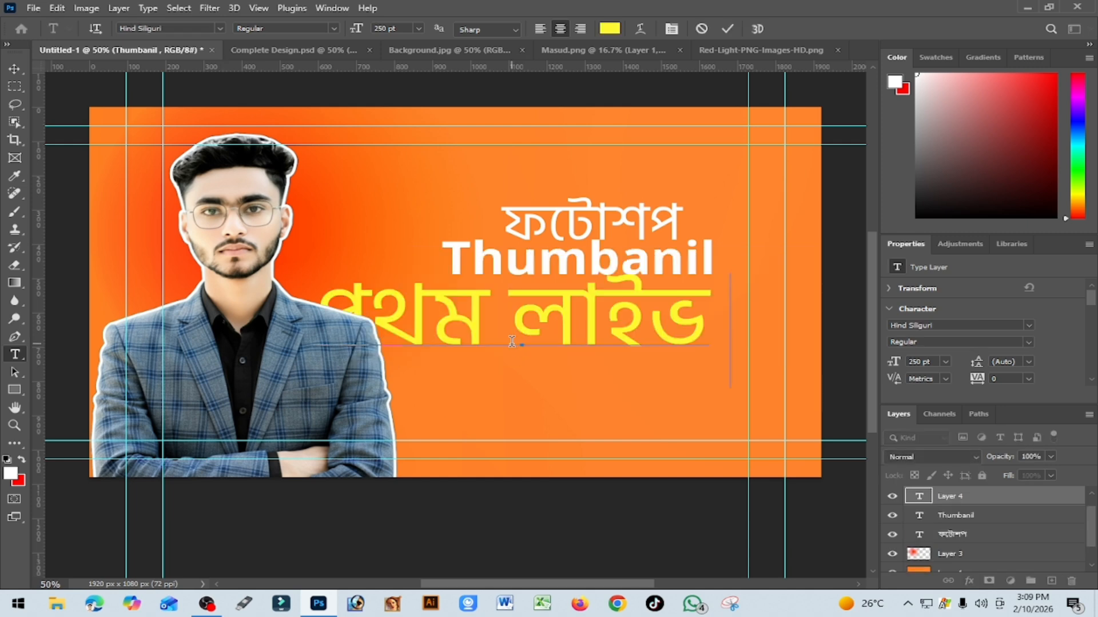
drag(462, 324, 554, 324)
key(ctrl+a)
click(547, 336)
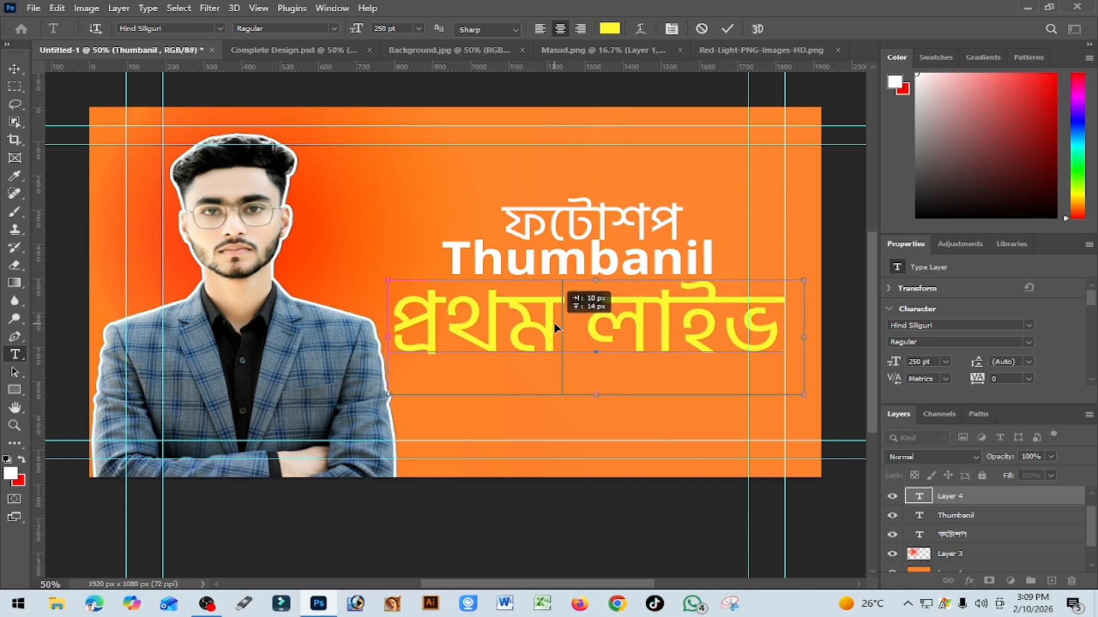
triple_click(499, 317)
triple_click(507, 323)
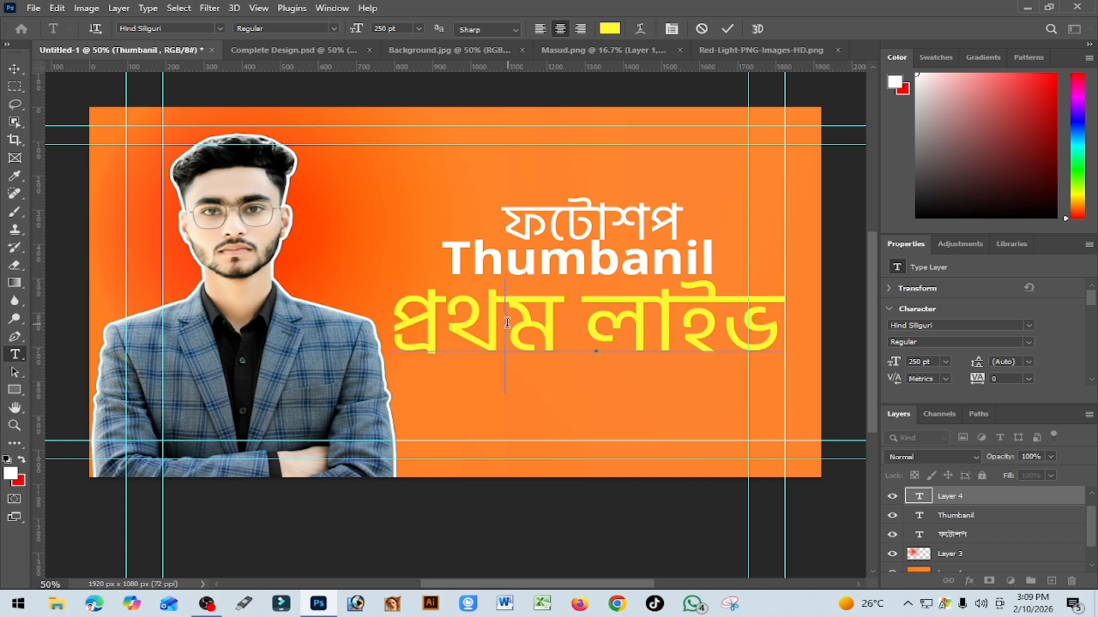
click(507, 323)
- Open the blending options of the প্রথম লাইভ layer and lower its opacity to 98%
click(943, 502)
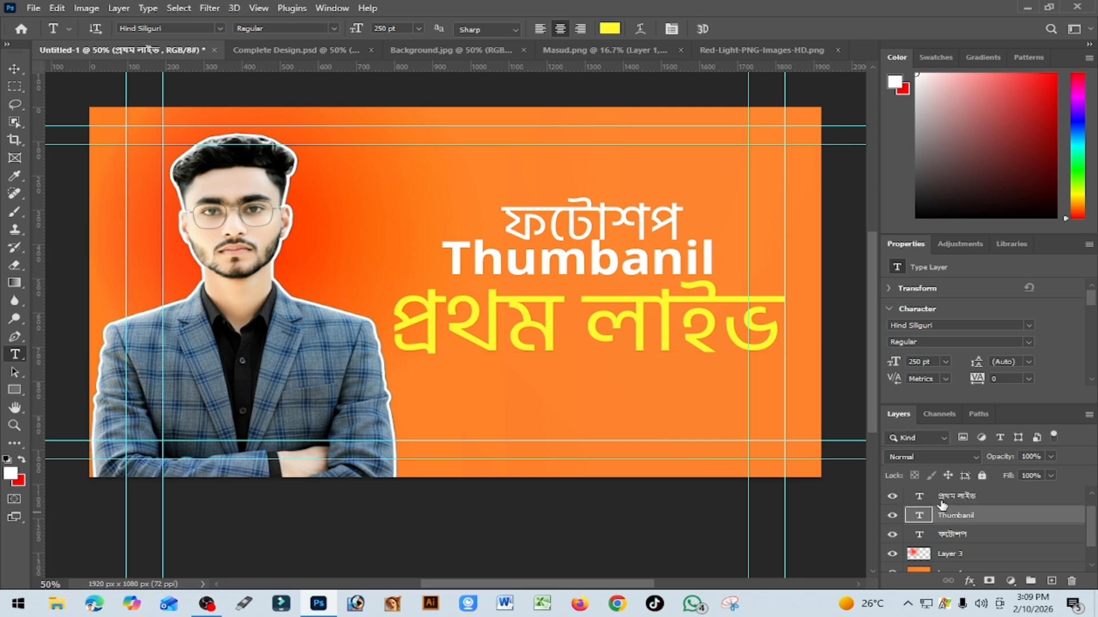
right_click(941, 499)
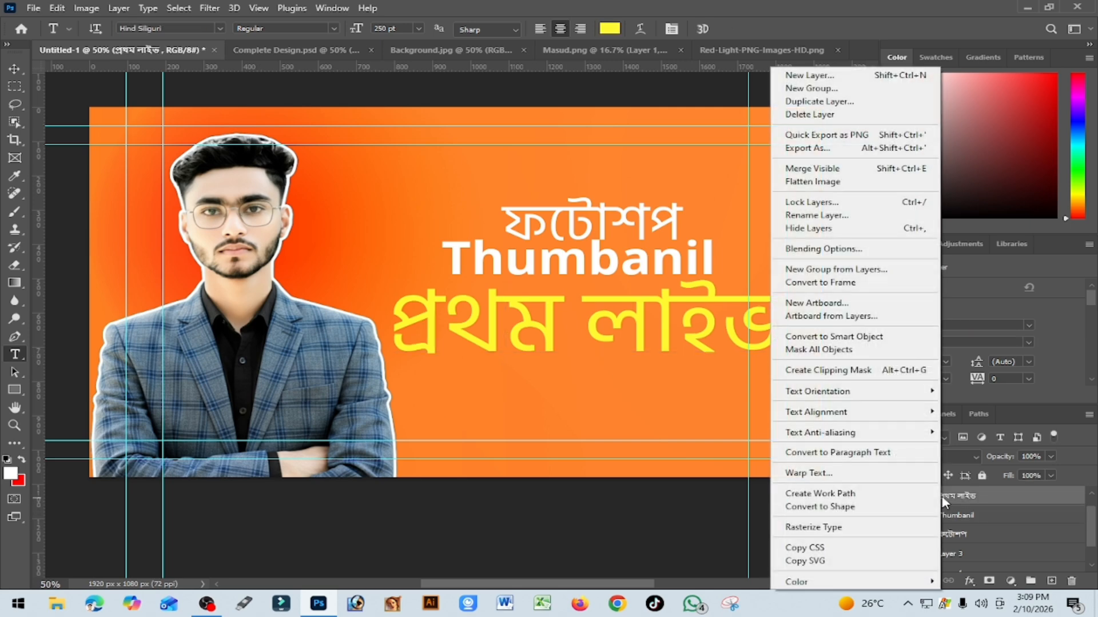
click(842, 250)
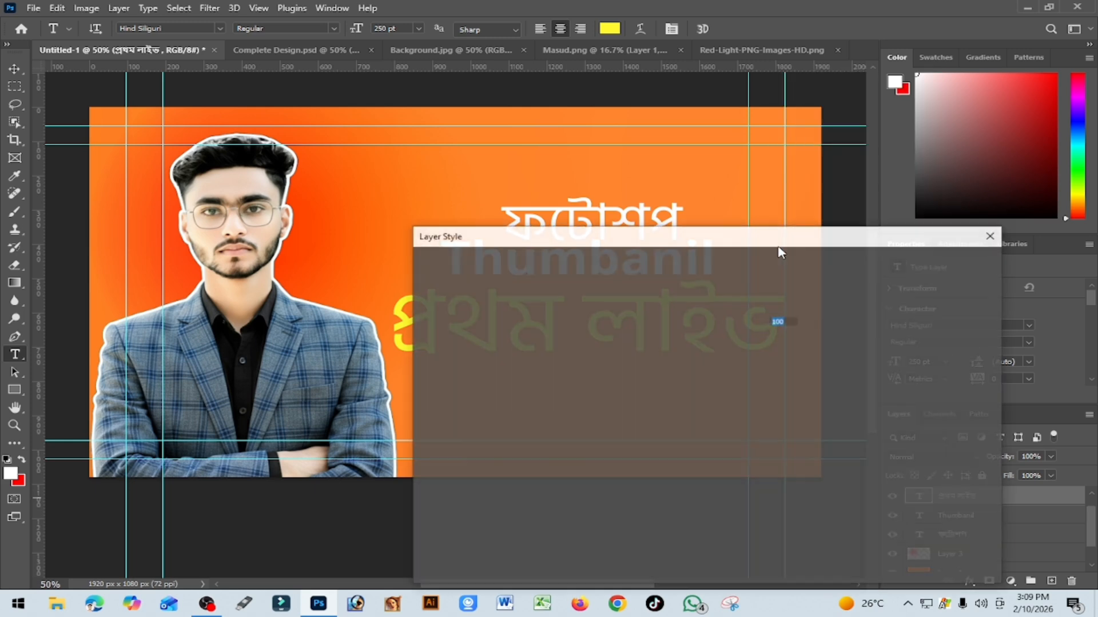
key(Down)
key(Down)
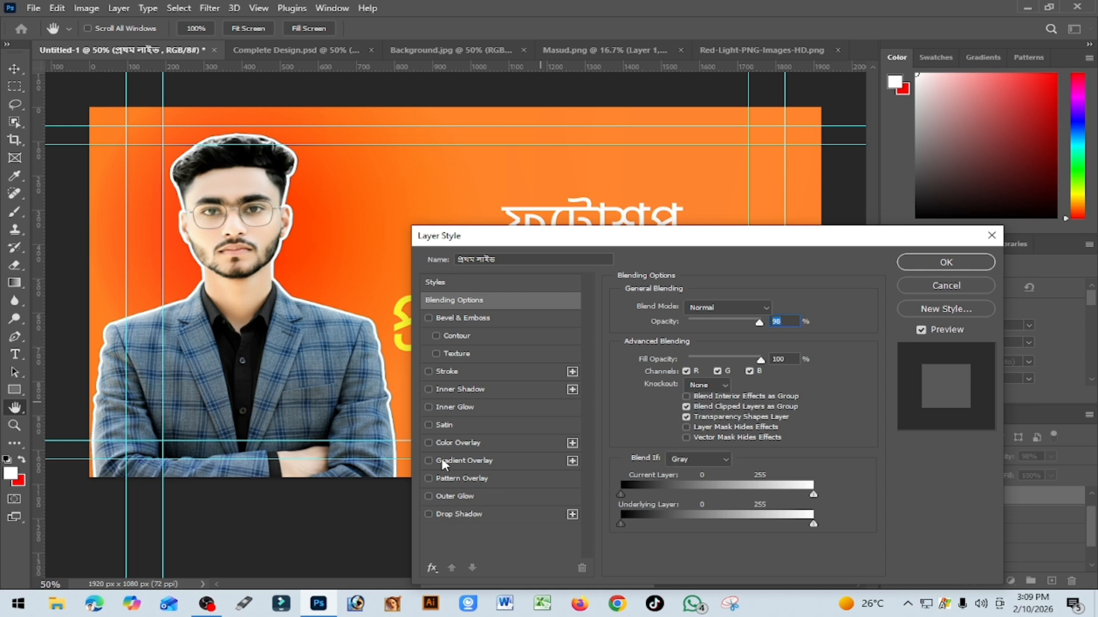
- Add a 5 px black outside stroke to the প্রথম লাইভ headline and apply the layer style
click(447, 372)
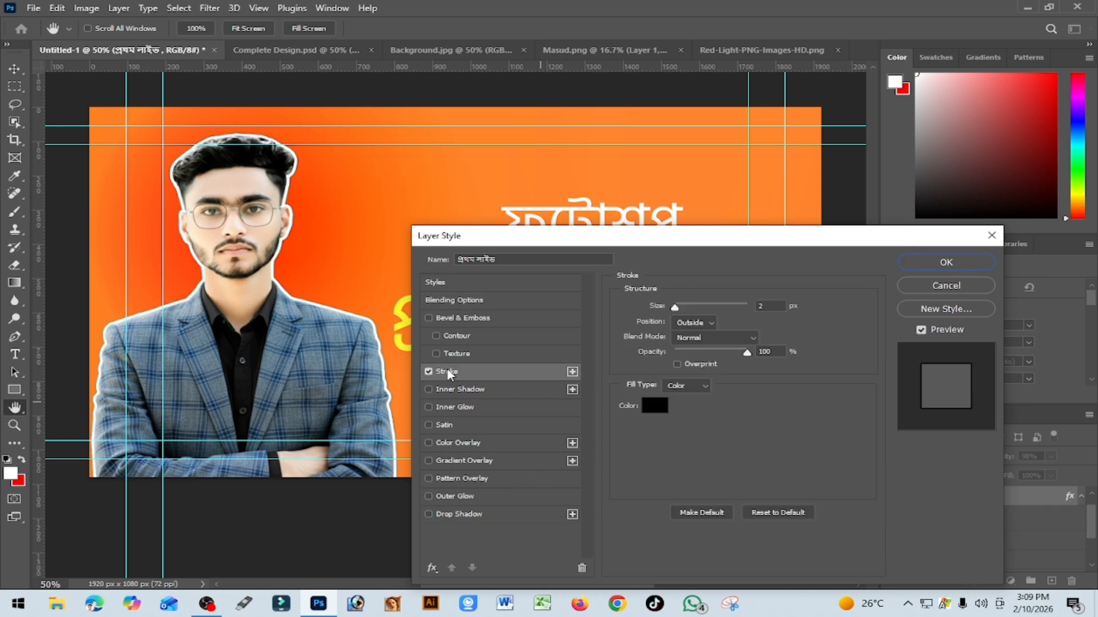
click(657, 406)
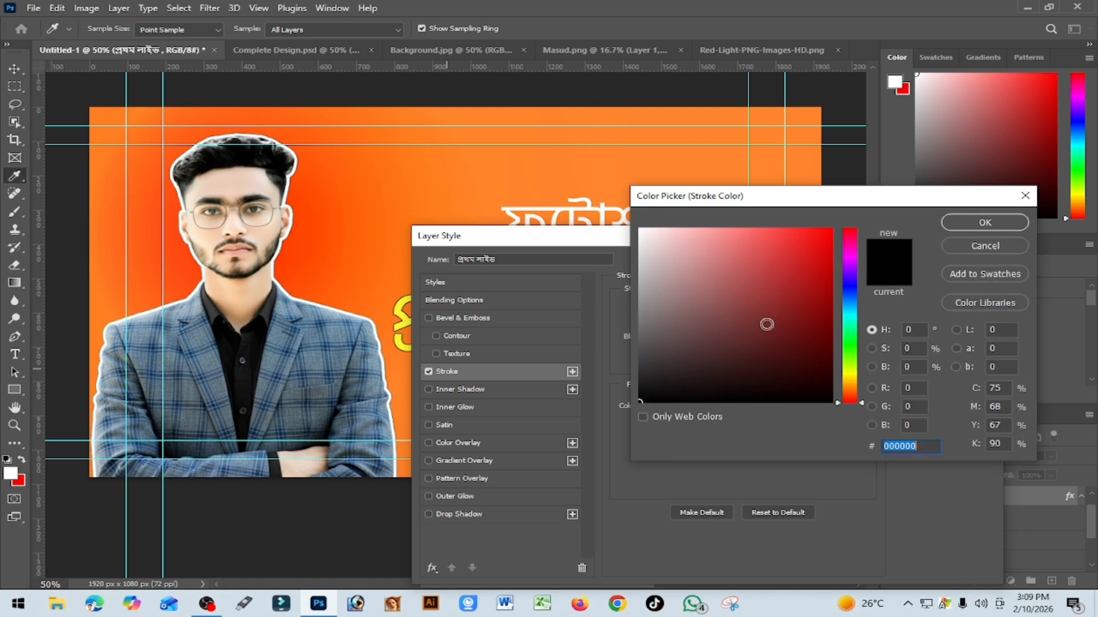
drag(670, 421, 665, 422)
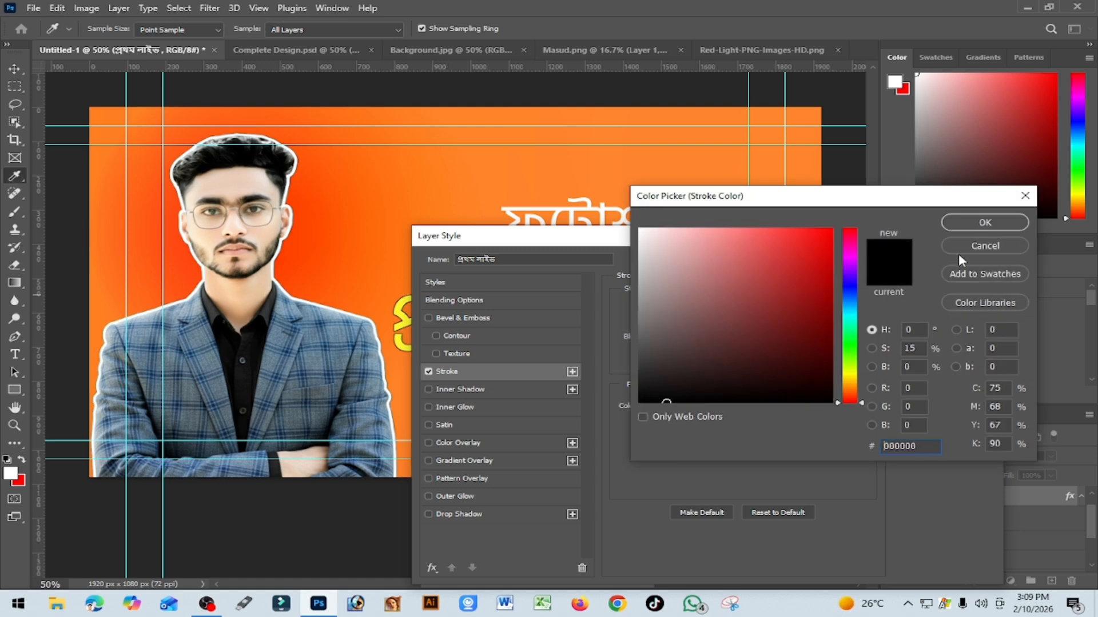
click(981, 223)
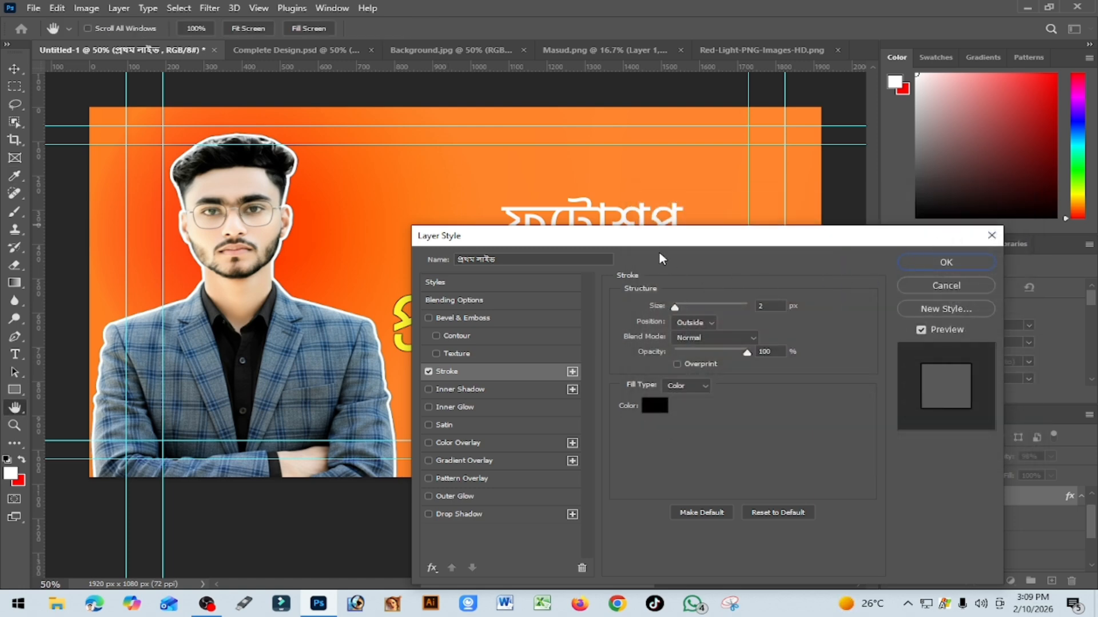
drag(645, 239, 801, 324)
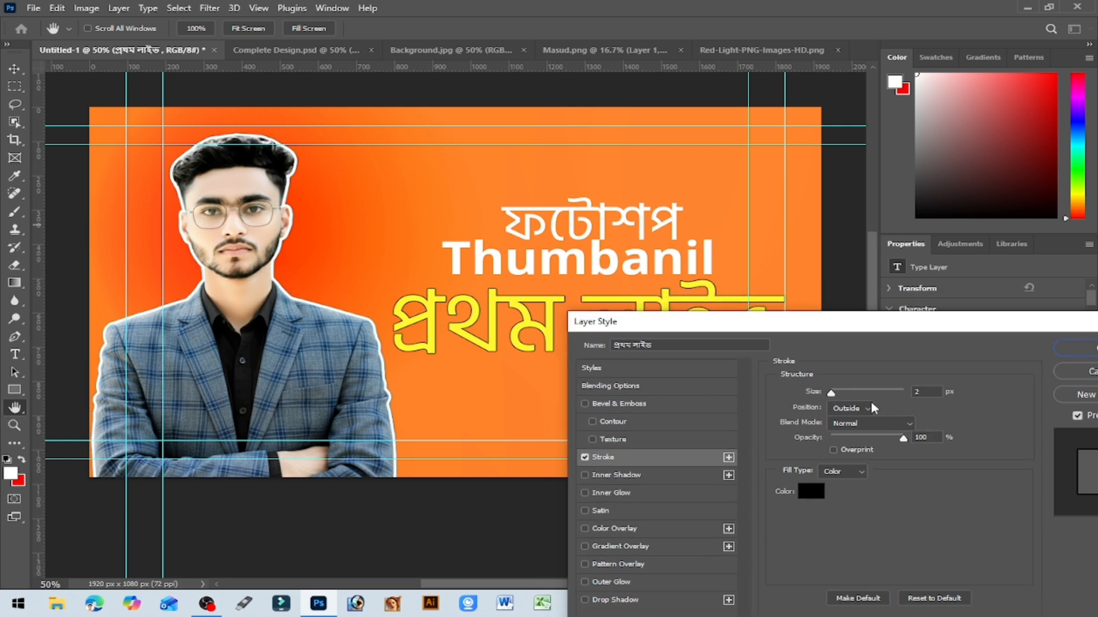
drag(828, 396, 834, 394)
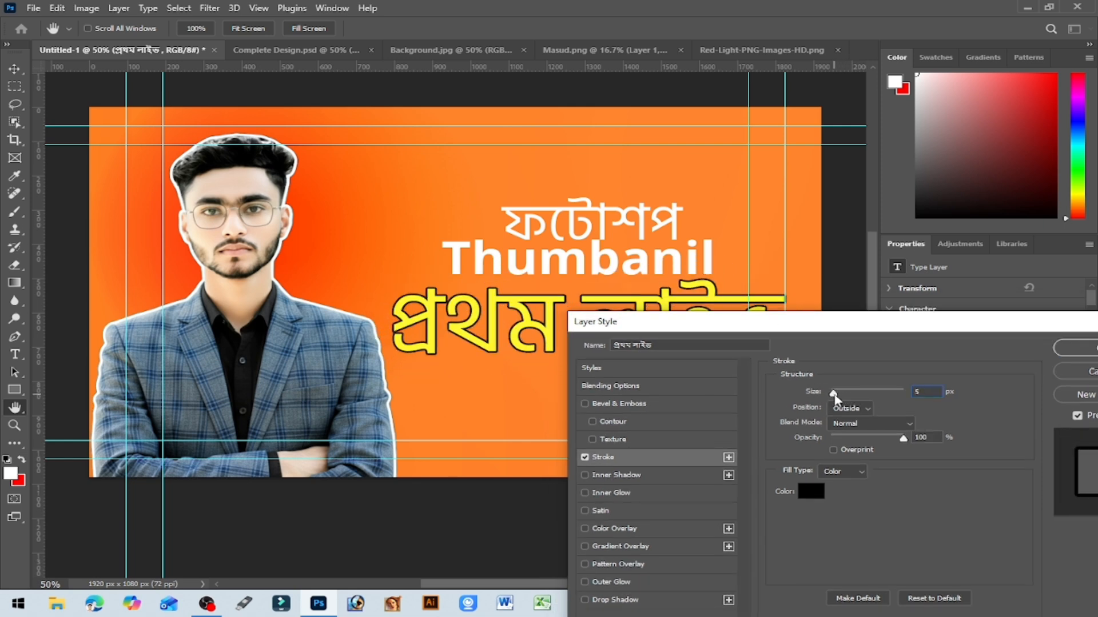
click(1082, 349)
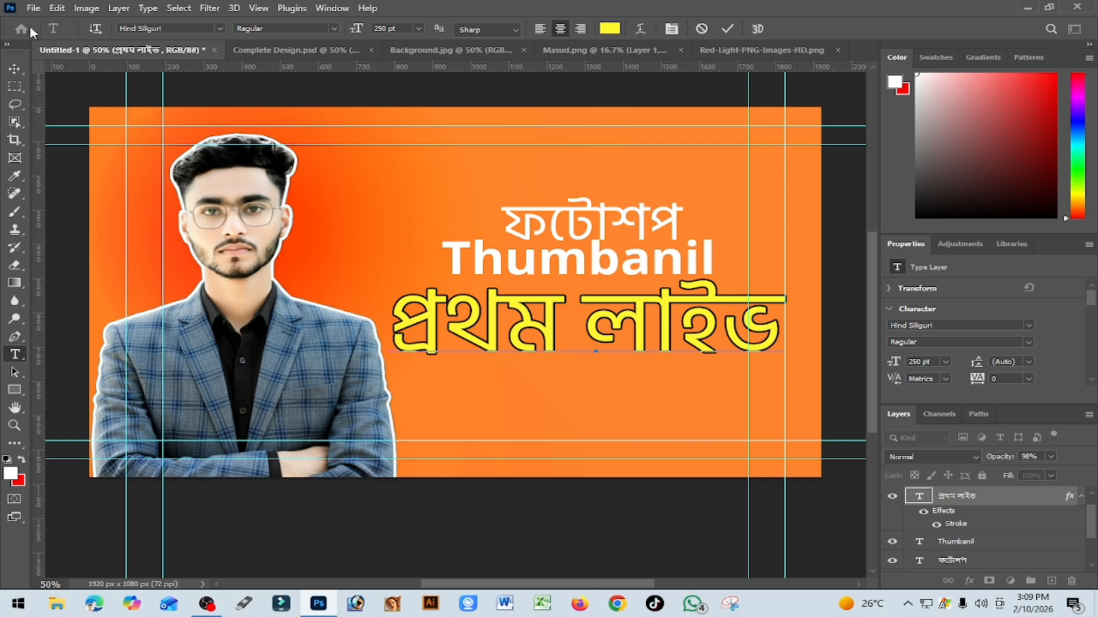
- Select the orange background layer in Untitled-1 and open the image 04054e51-57a4-4a00-aa67-1c07a3402cb5 from the Thumbanil Live folder
click(33, 8)
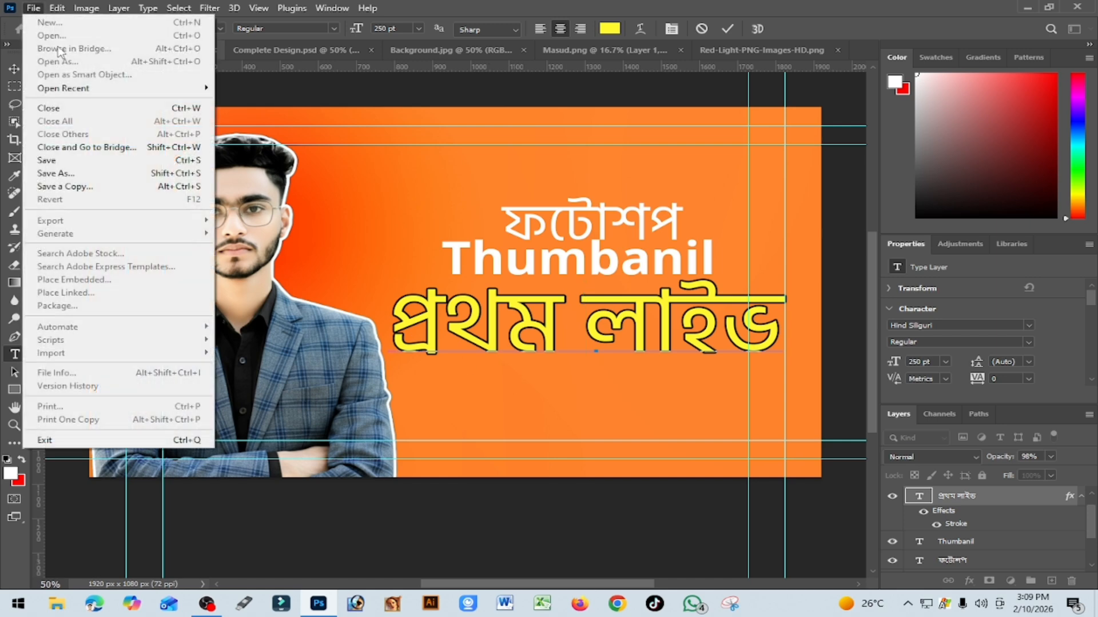
click(504, 258)
scroll(996, 558, down, 3)
click(954, 546)
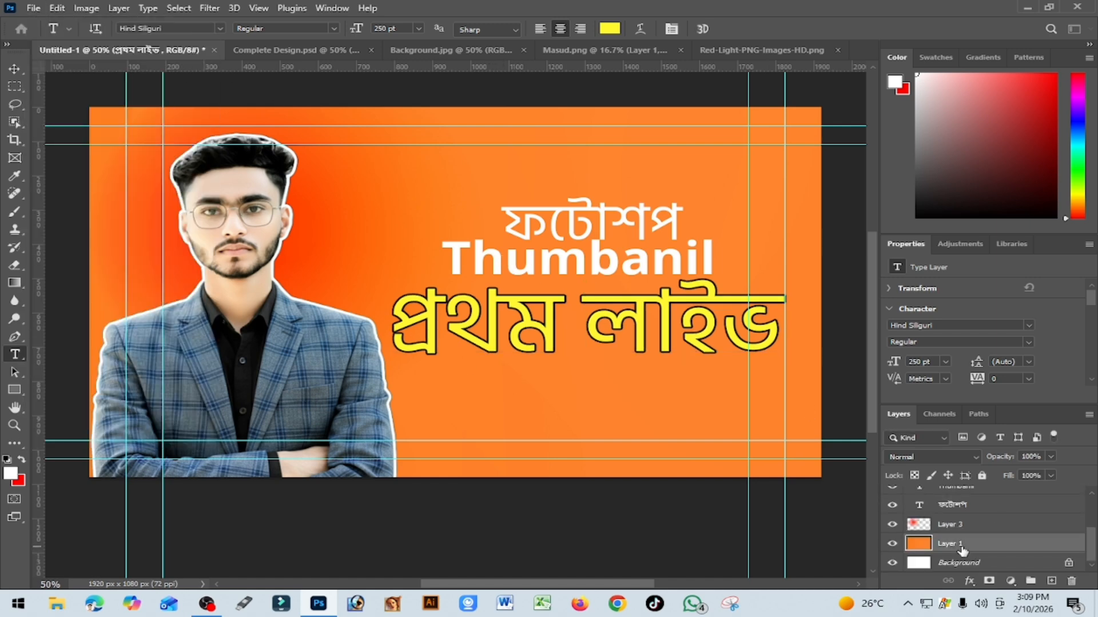
click(33, 8)
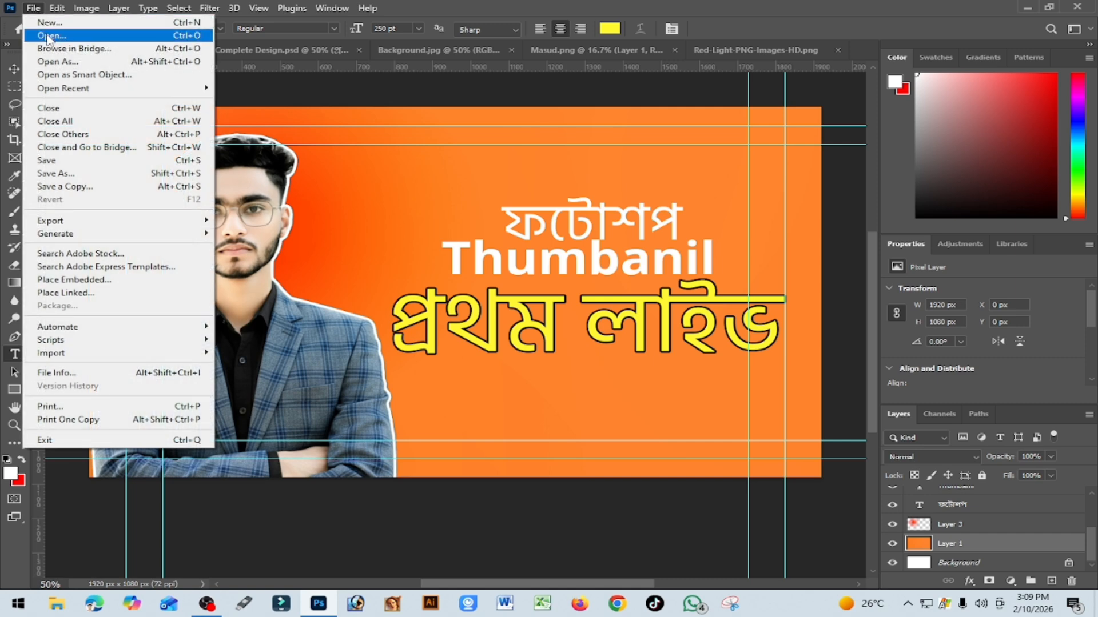
click(51, 35)
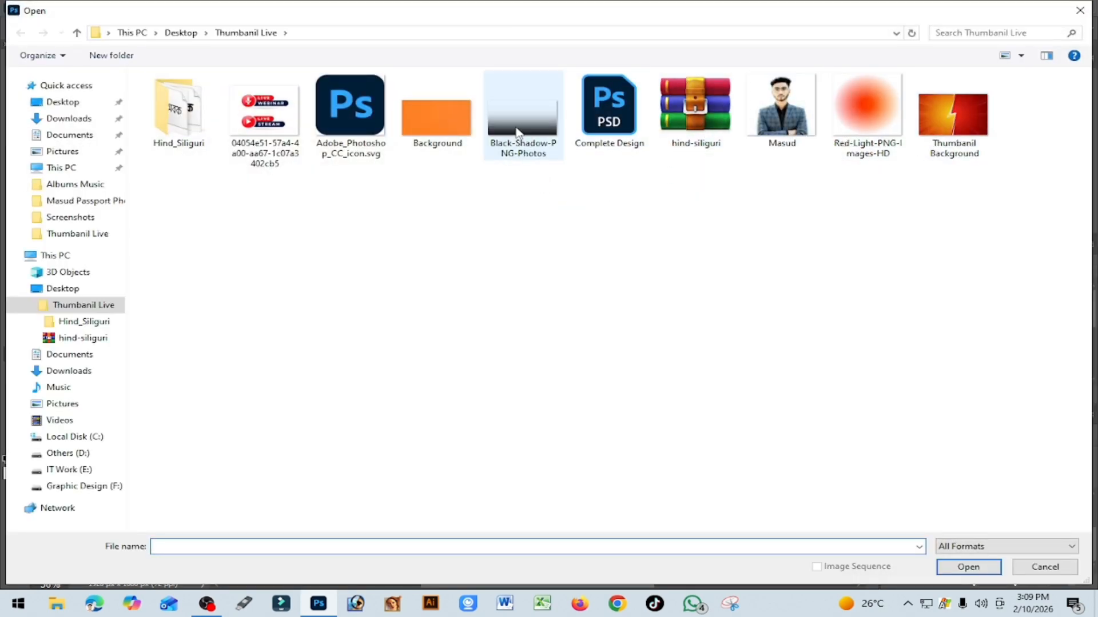
click(265, 117)
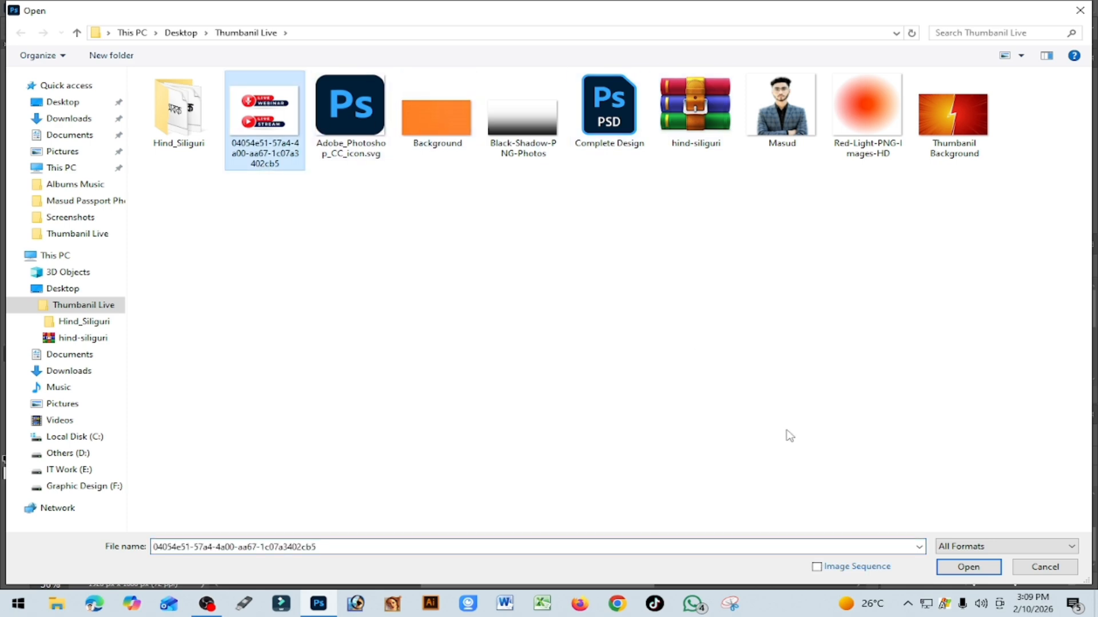
click(967, 566)
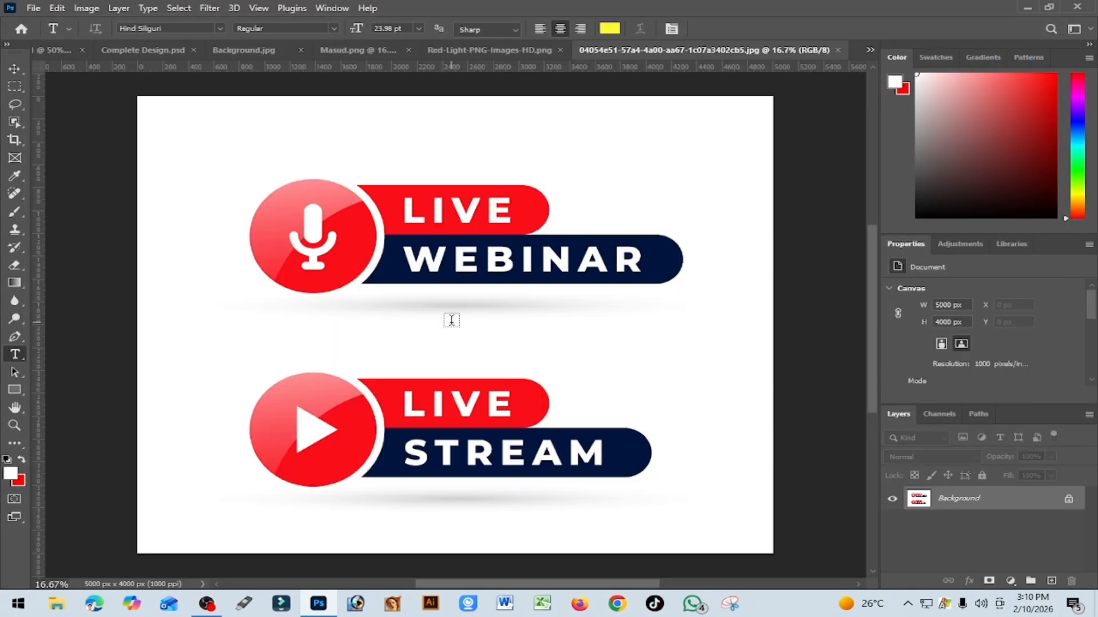
- Crop the badge image to the LIVE STREAM badge, leaving out the LIVE WEBINAR badge, at about 3478 × 1189 px
scroll(481, 355, down, 4)
scroll(486, 352, up, 7)
scroll(487, 355, down, 1)
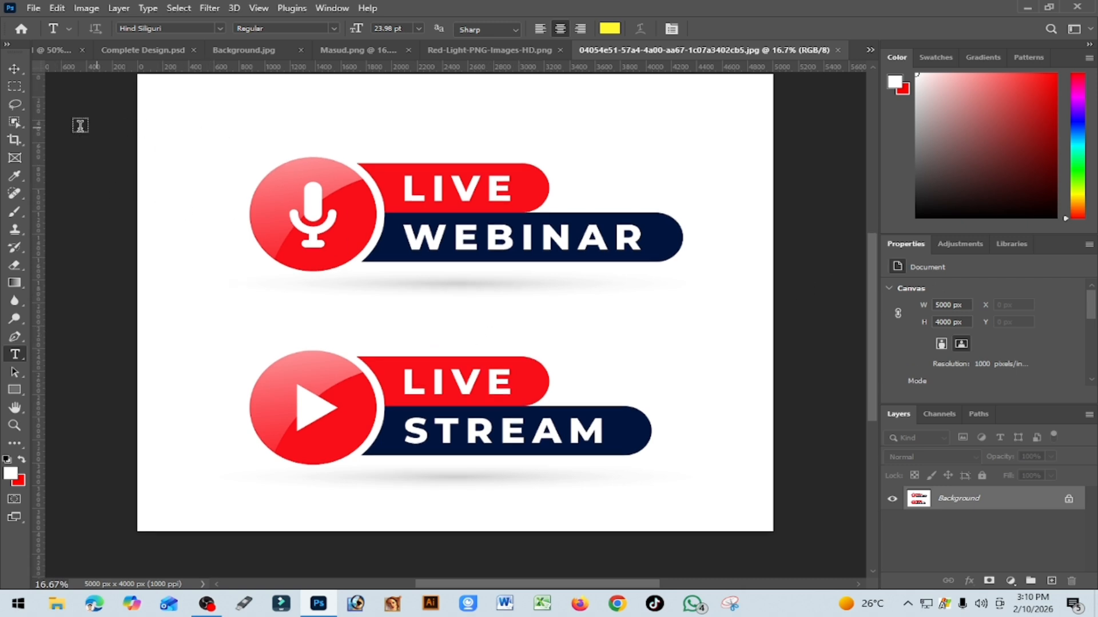
click(14, 140)
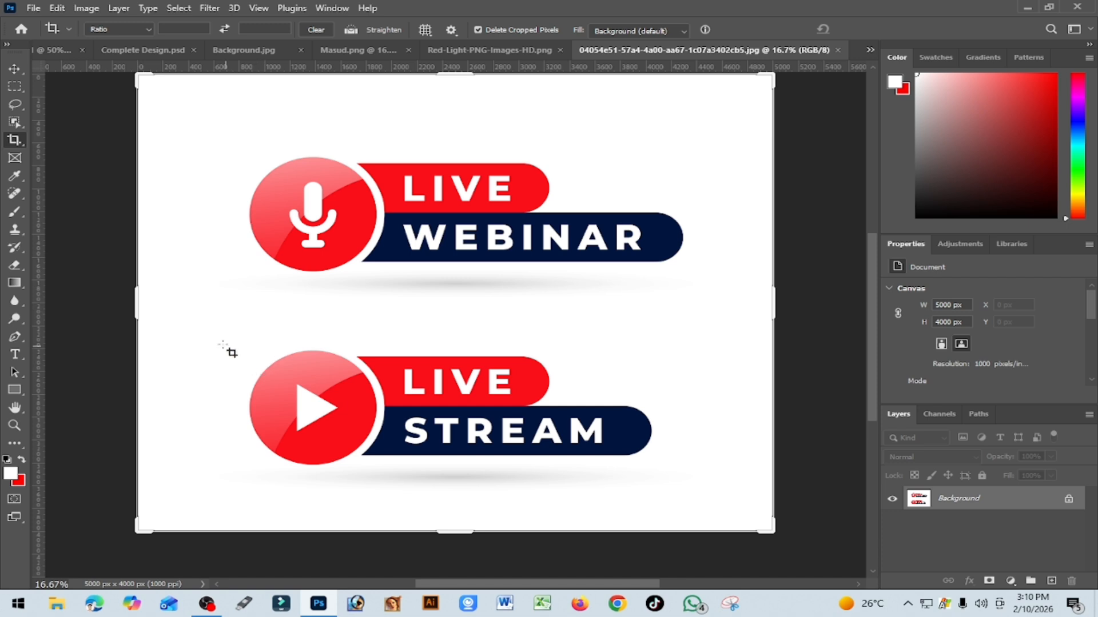
drag(220, 344, 661, 478)
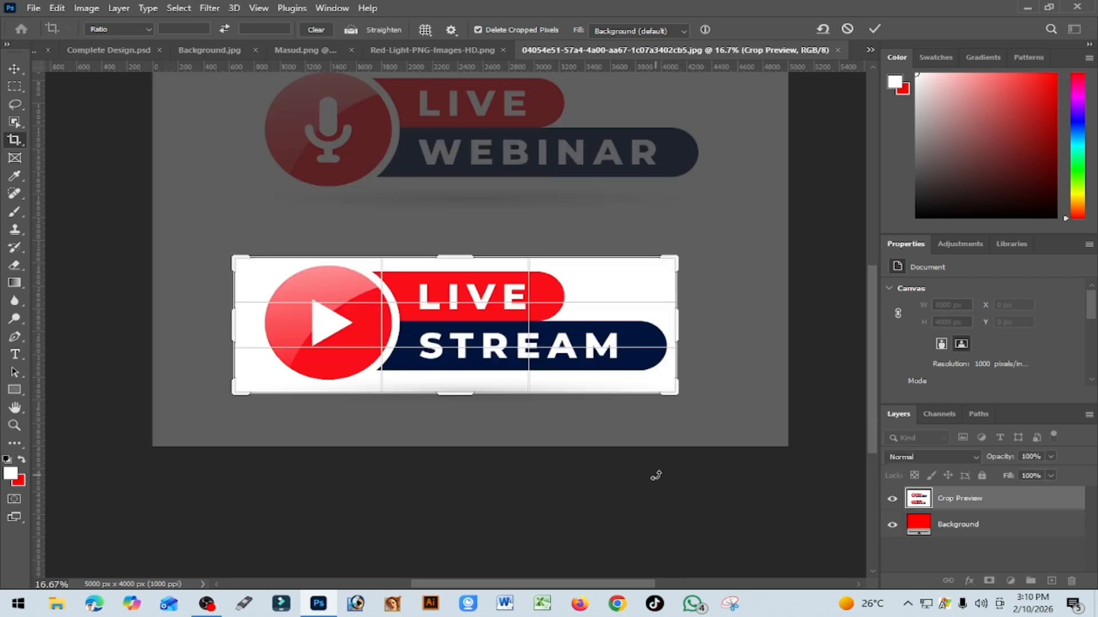
key(Return)
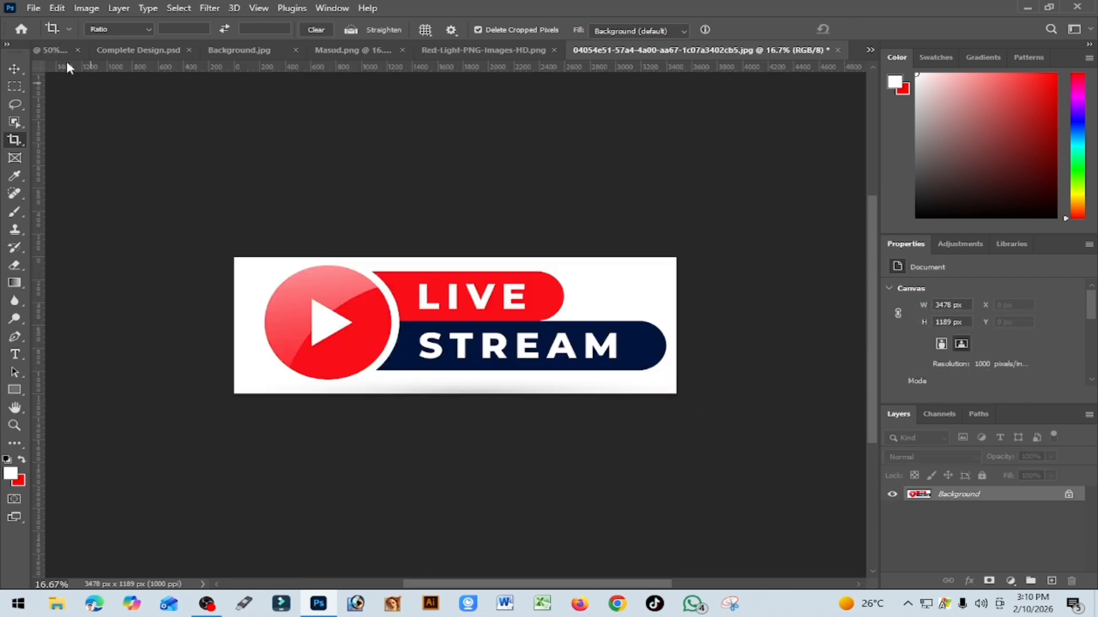
- Select the LIVE STREAM badge with the Subject selection and copy it into Untitled-1 as a new layer above the orange background
click(180, 9)
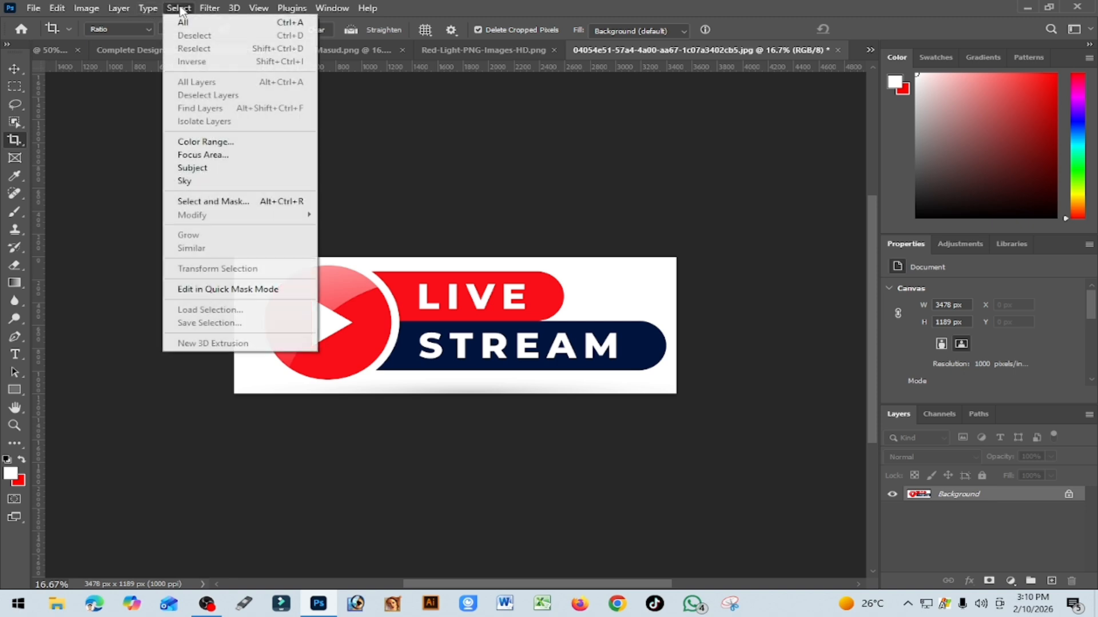
click(225, 168)
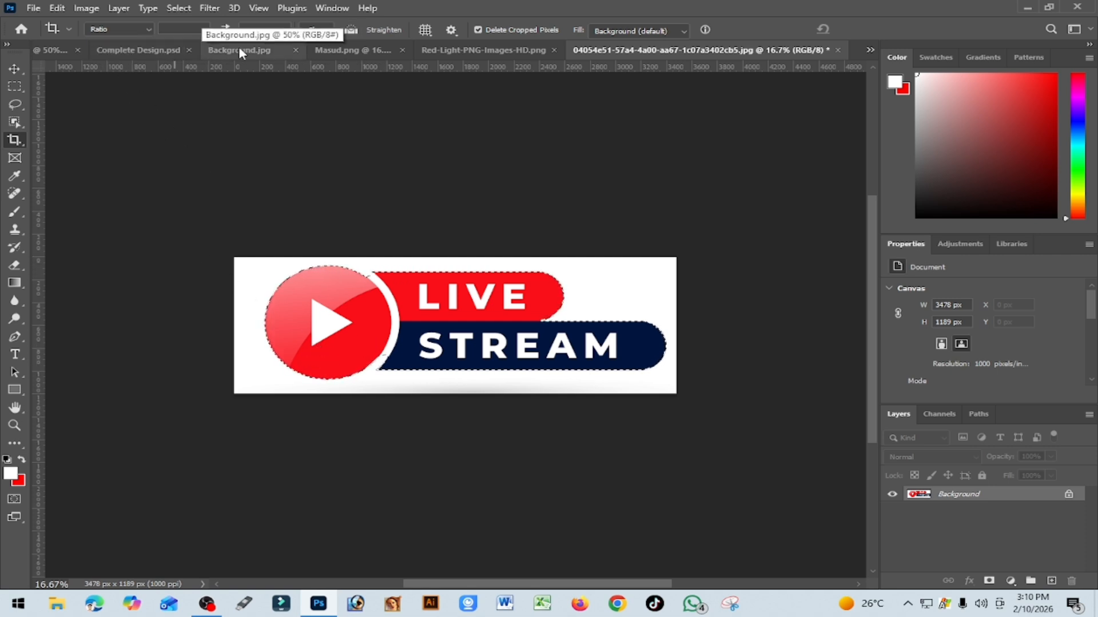
click(346, 50)
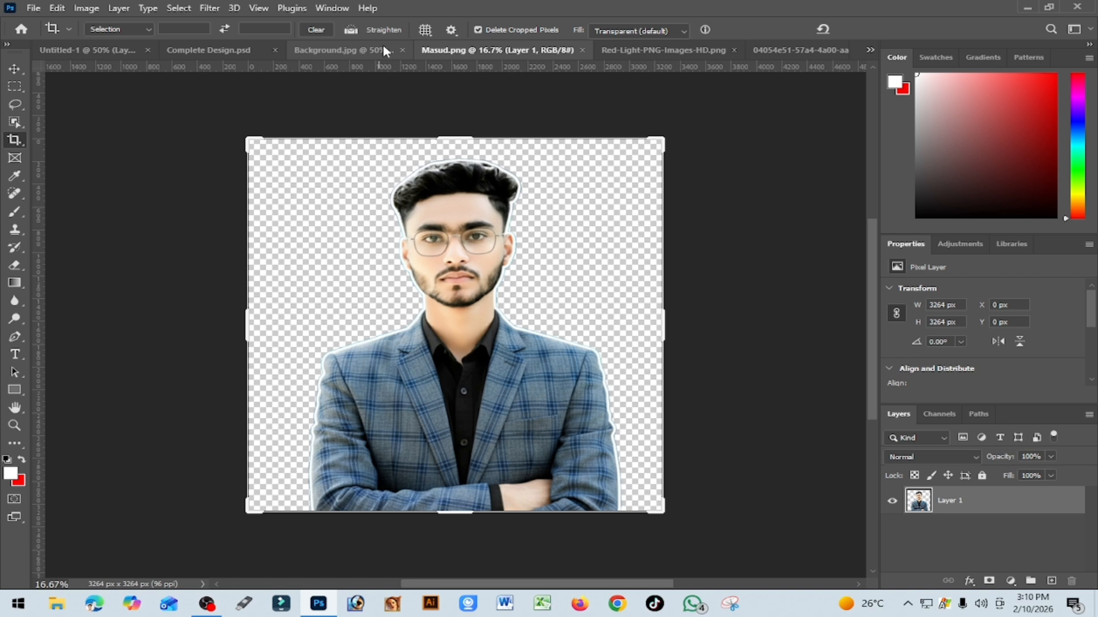
click(397, 48)
click(129, 50)
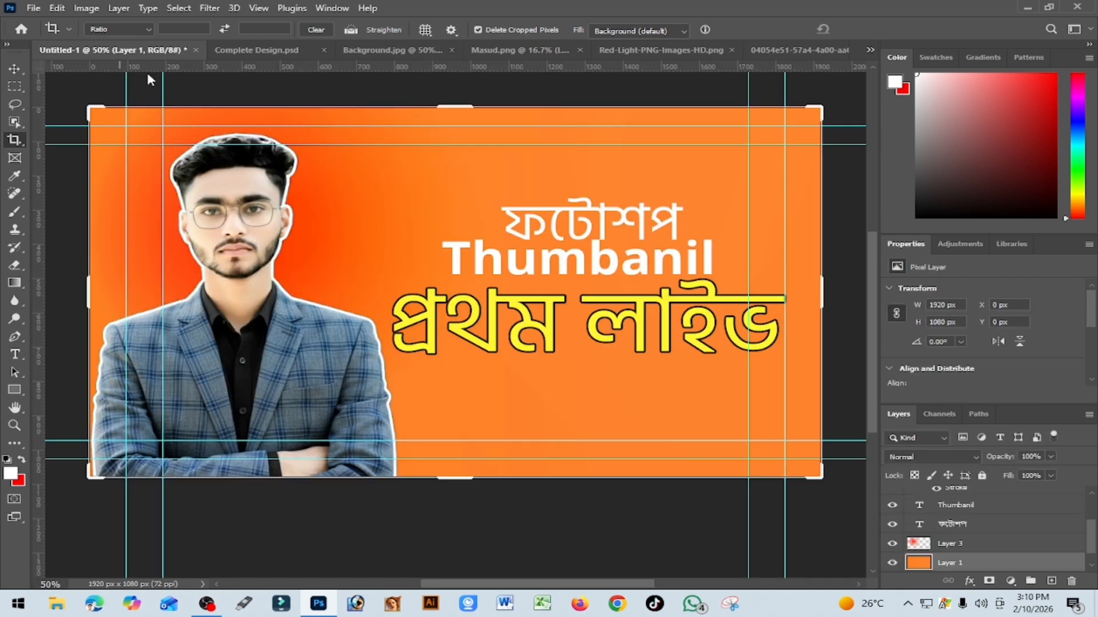
key(ctrl+v)
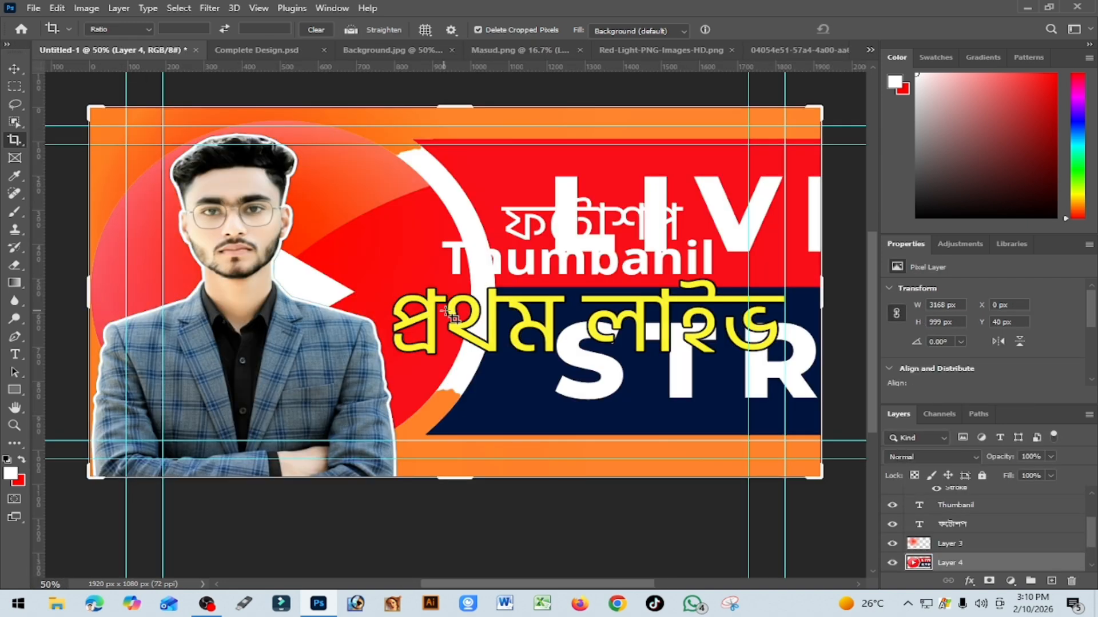
- Scale the LIVE STREAM badge to about 25% with Free Transform and position it beneath the প্রথম লাইভ headline
key(ctrl+t)
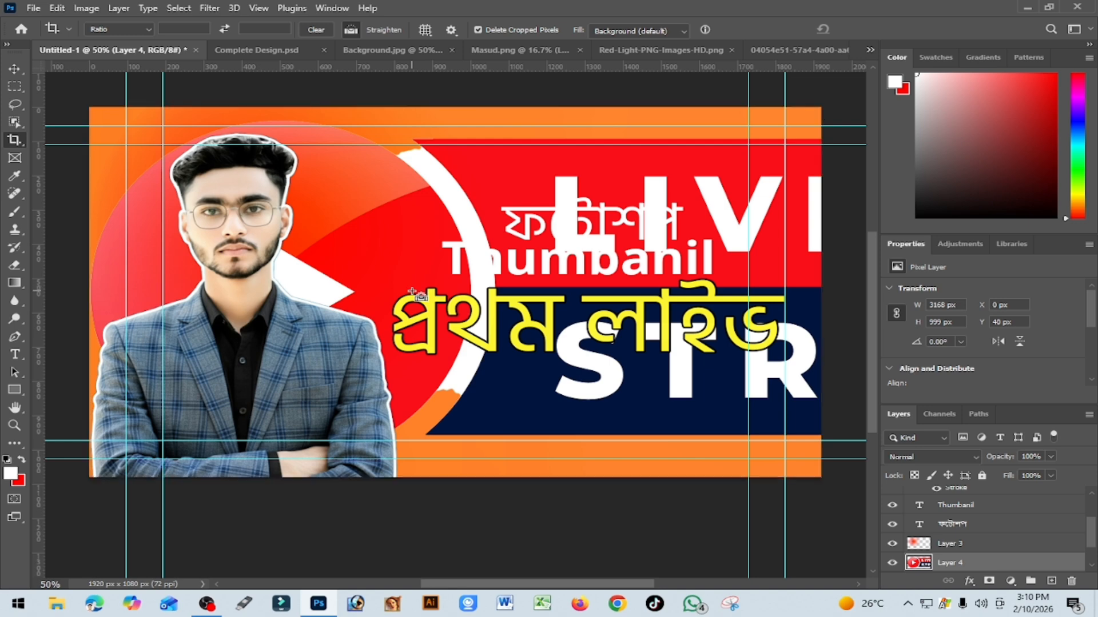
key(ctrl+t)
drag(499, 404, 342, 360)
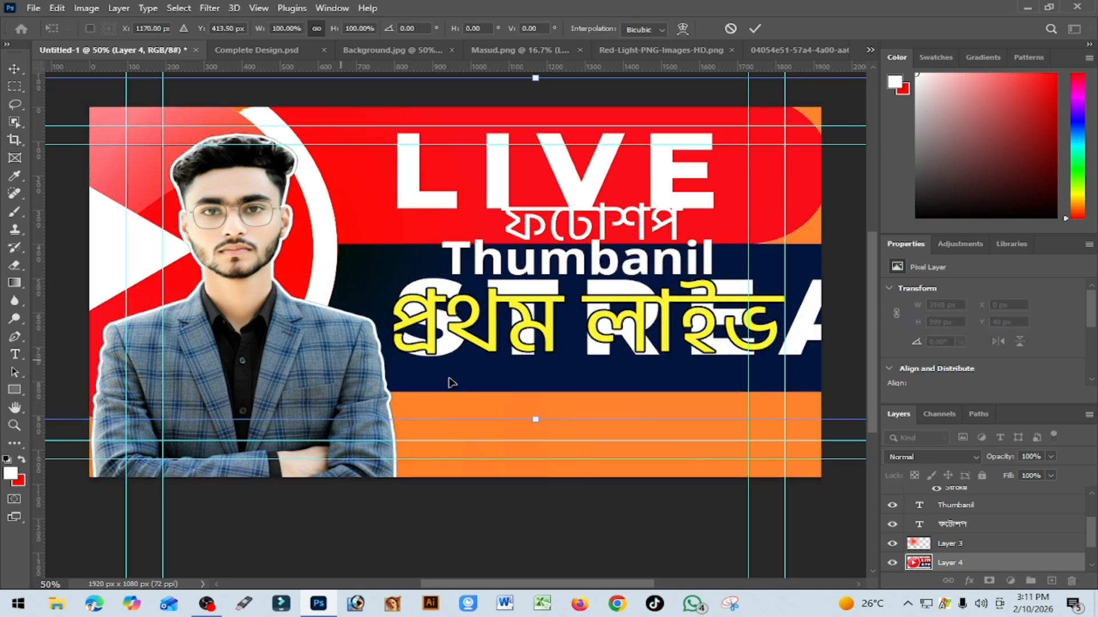
drag(536, 380, 423, 378)
drag(577, 377, 469, 374)
drag(625, 380, 581, 381)
drag(763, 419, 277, 281)
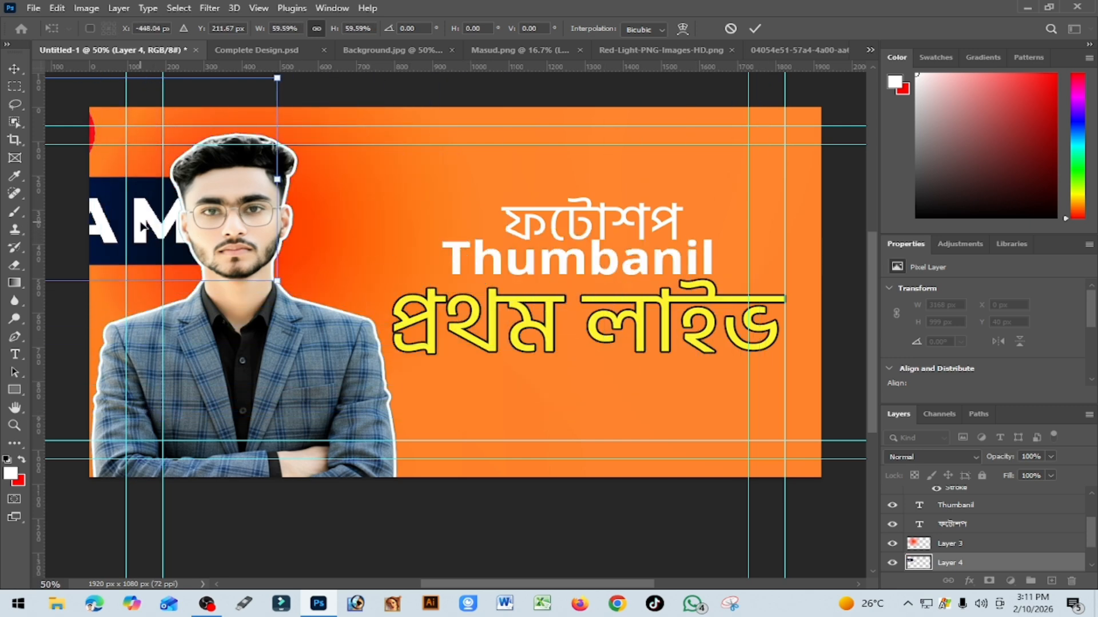
drag(143, 228, 599, 370)
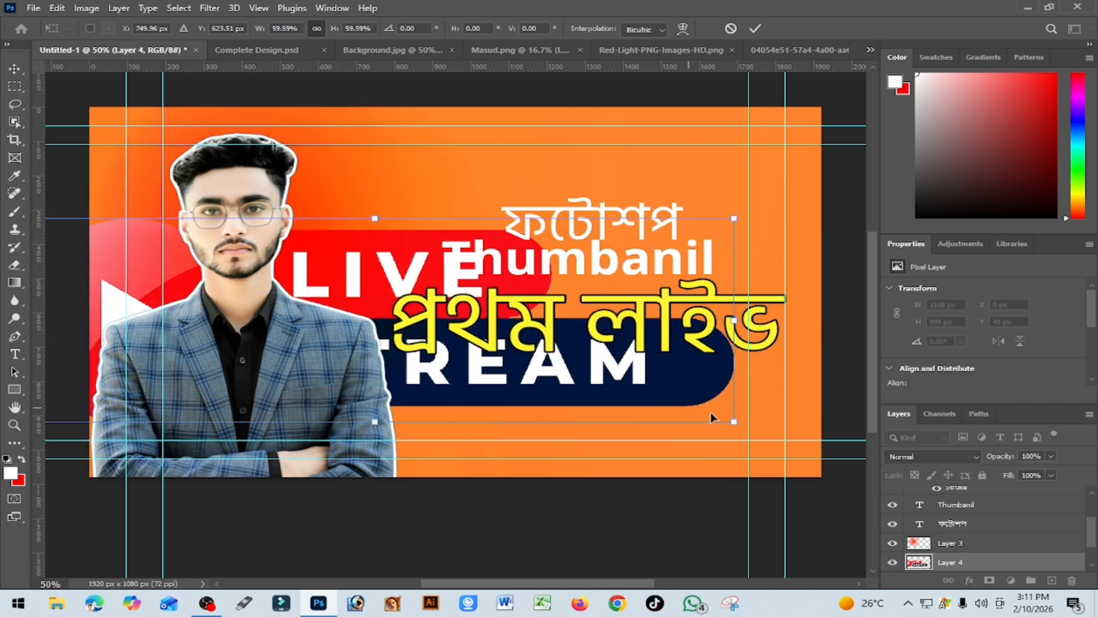
drag(737, 423, 453, 343)
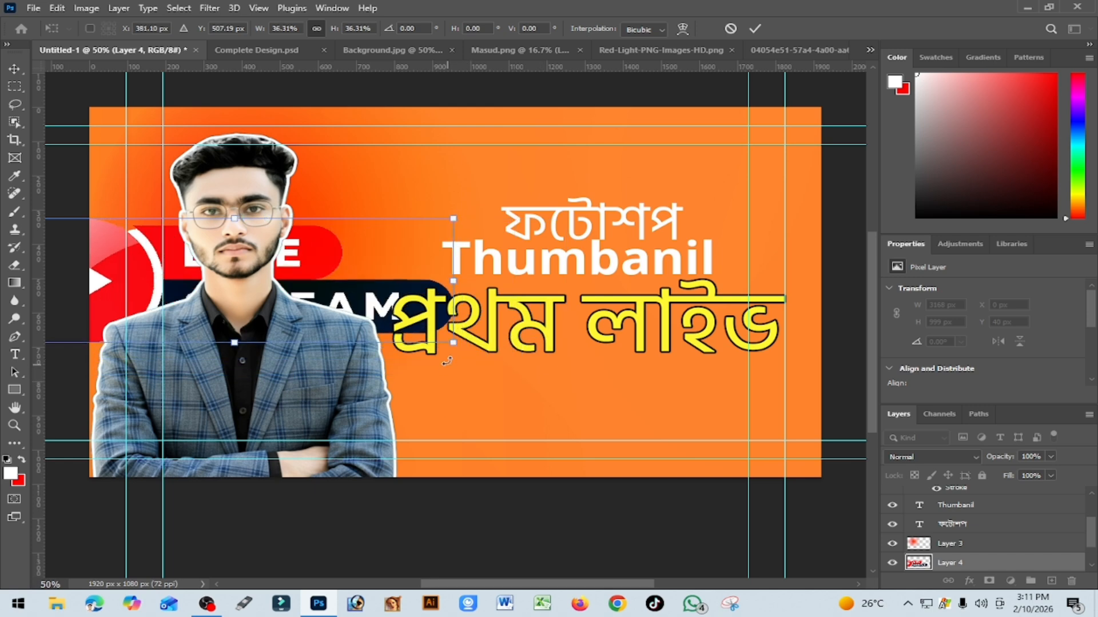
drag(393, 292, 676, 398)
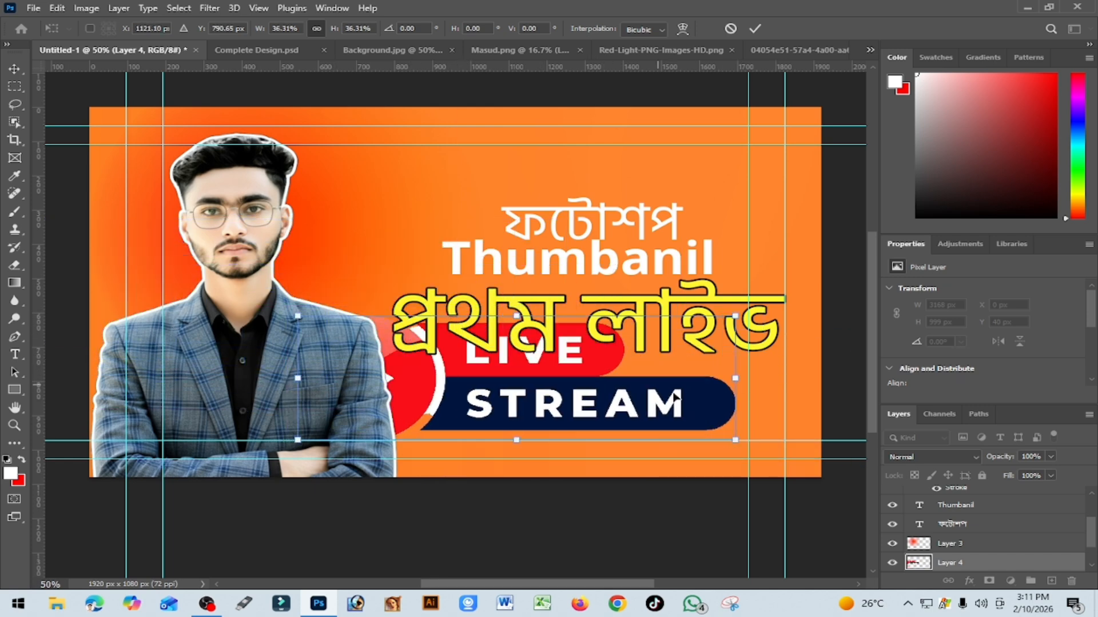
drag(736, 441, 620, 417)
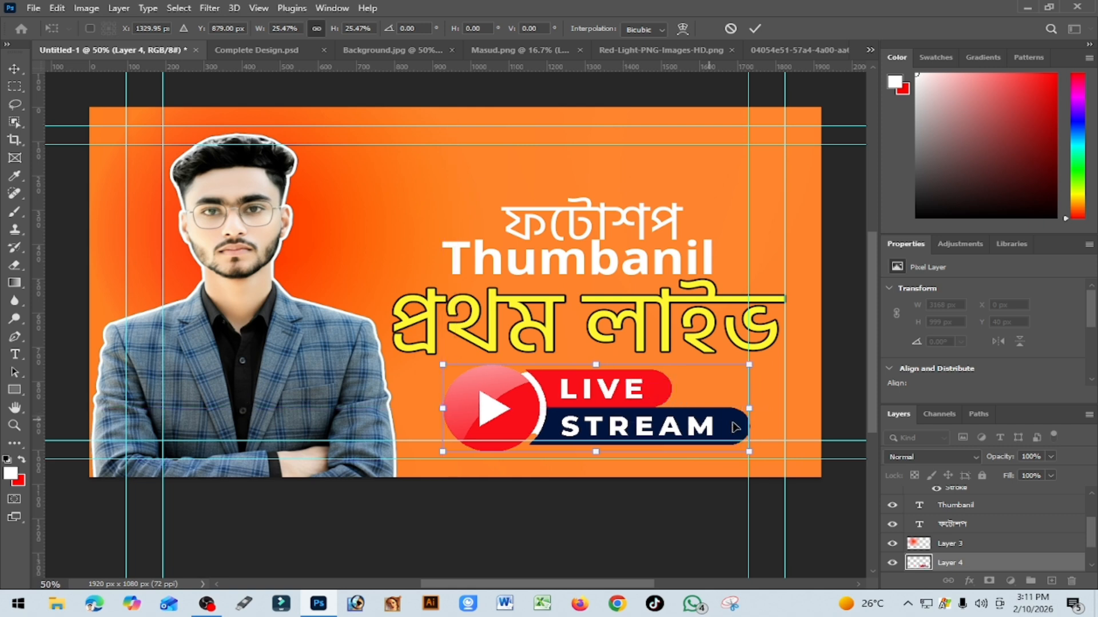
- Select the orange background layer and open the image Adobe_Photoshop_CC_icon.svg from the Thumbanil Live folder
scroll(930, 544, down, 2)
click(930, 544)
key(c)
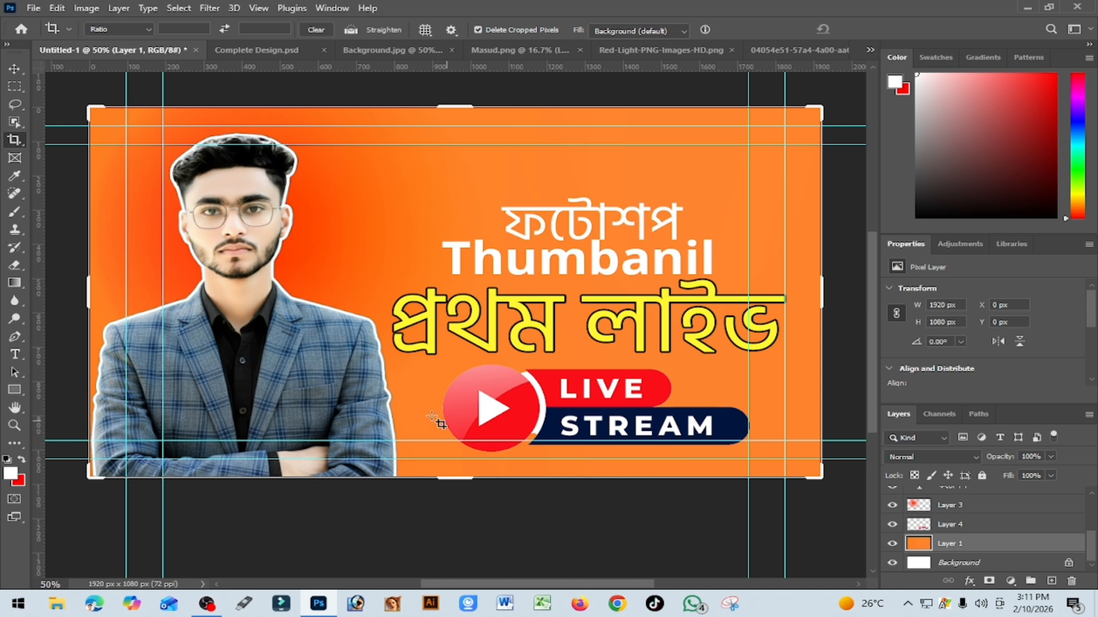
click(34, 8)
click(54, 36)
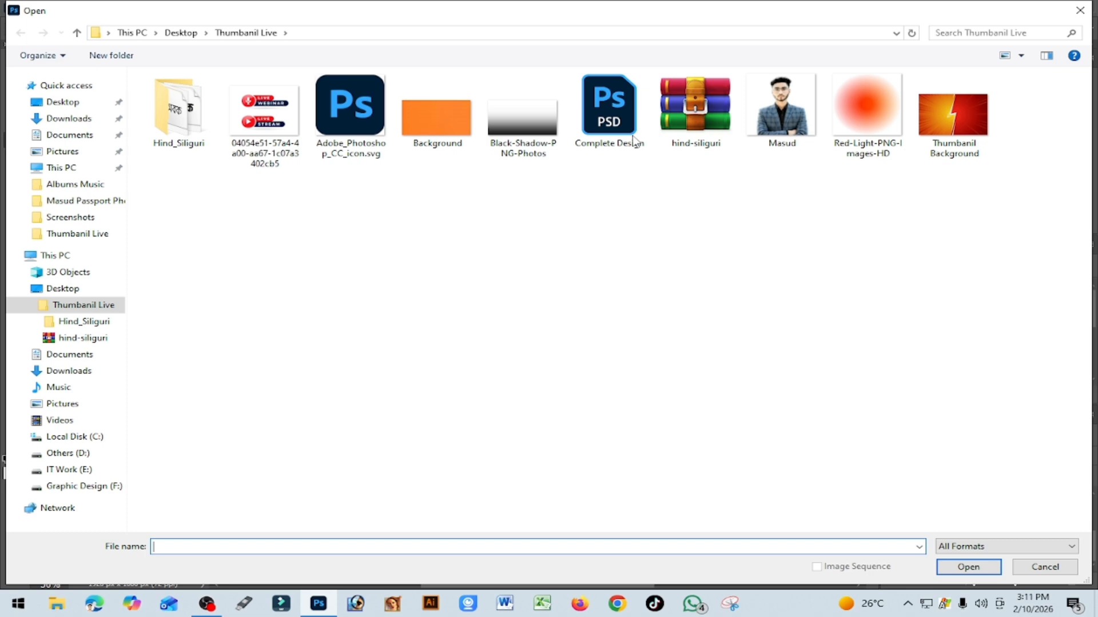
click(377, 123)
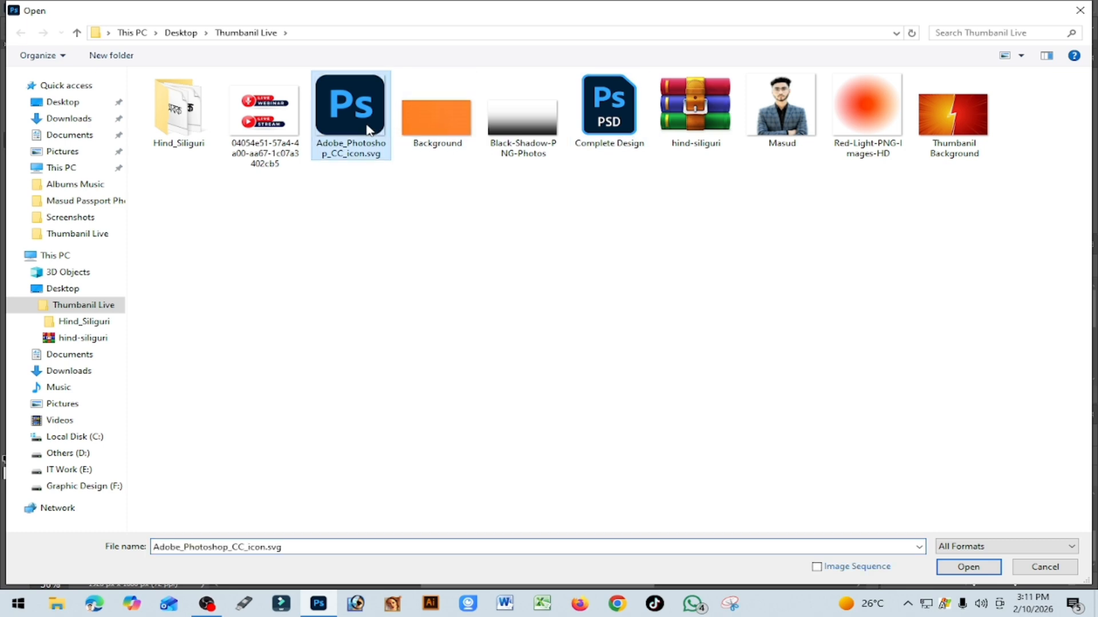
click(981, 567)
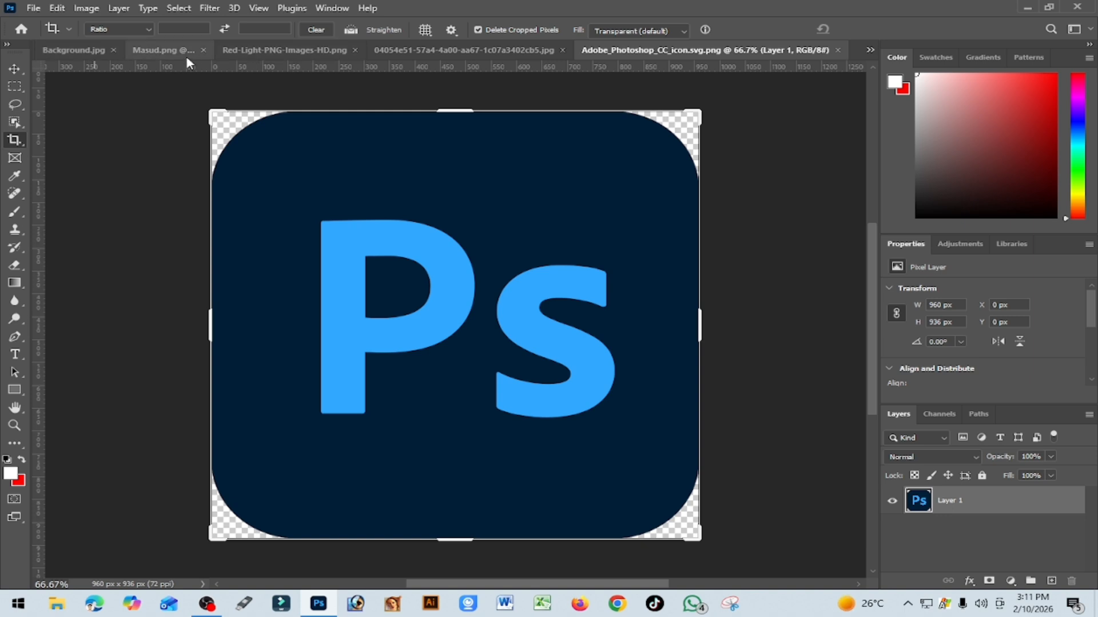
- Bring the Photoshop icon into Untitled-1 by pasting it as a new layer above the orange background
click(68, 48)
click(70, 49)
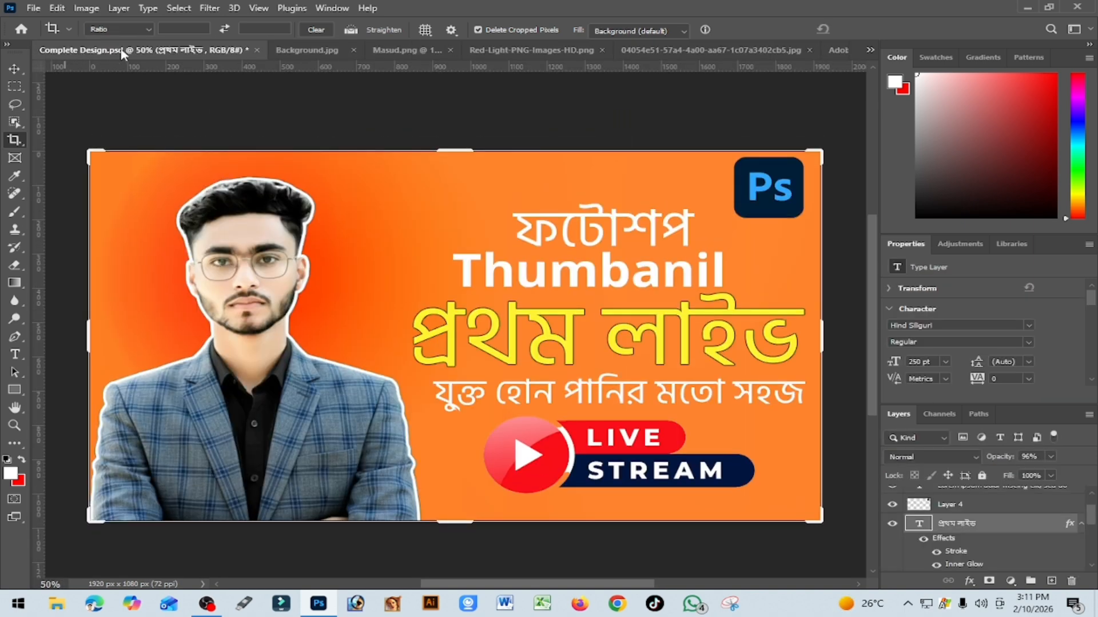
click(311, 50)
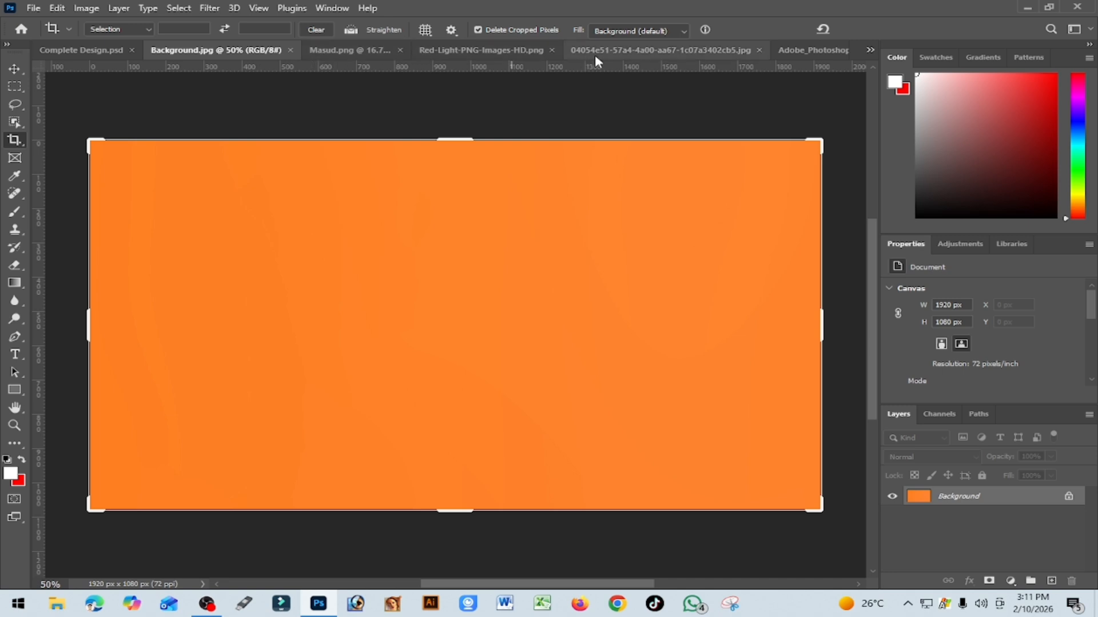
click(616, 51)
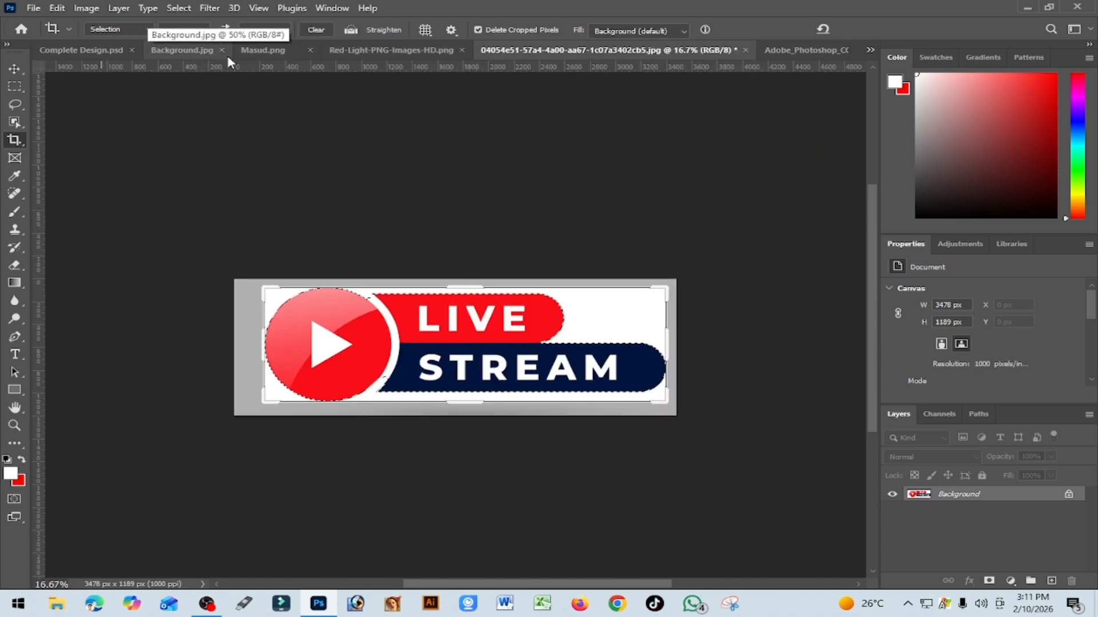
click(802, 52)
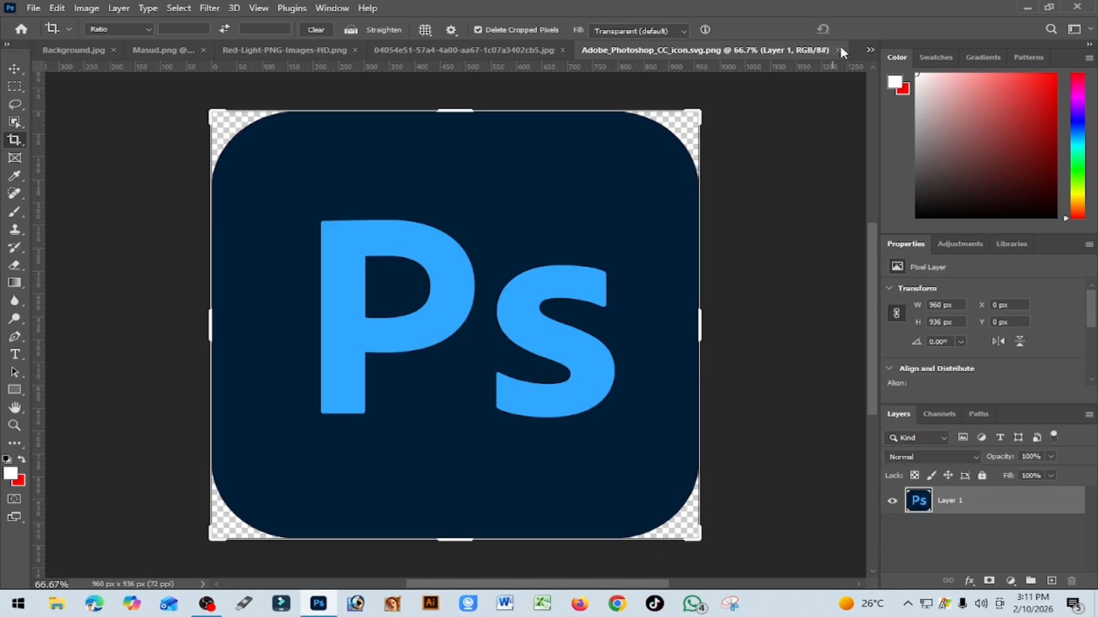
click(870, 52)
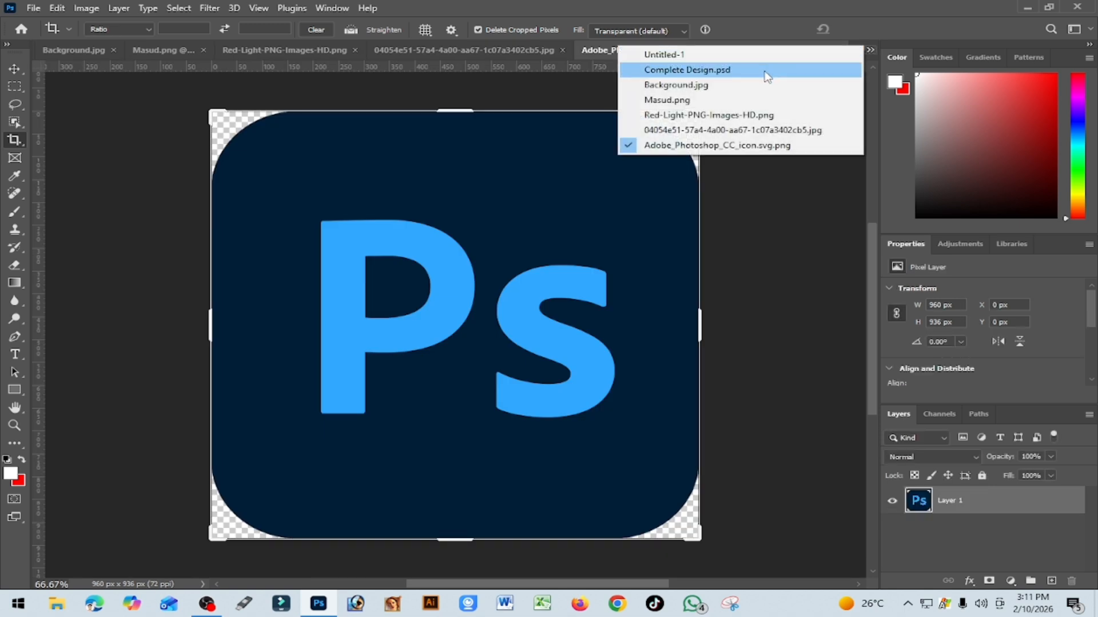
click(724, 54)
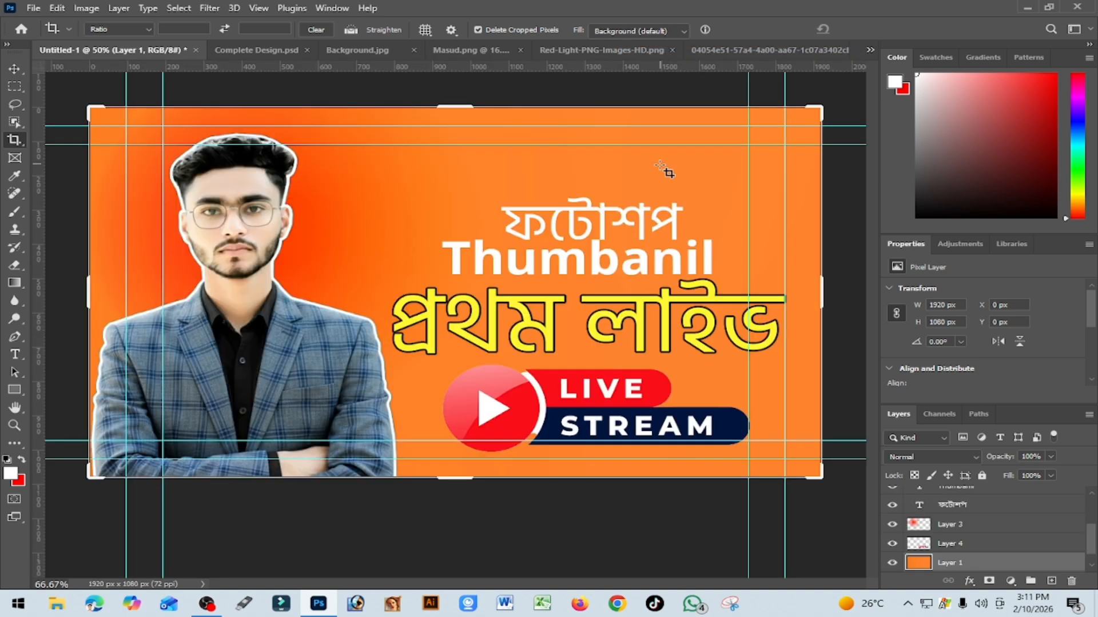
key(ctrl+v)
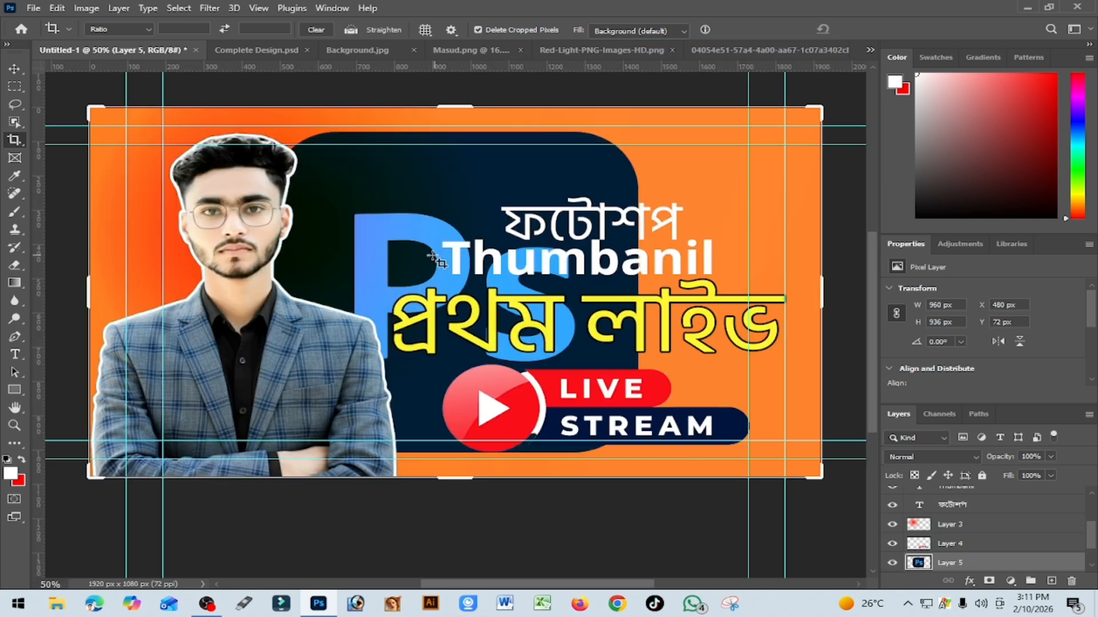
- Scale the Photoshop icon to about 17% with Free Transform and place it near the design's upper-right corner
key(ctrl+t)
drag(426, 256, 377, 200)
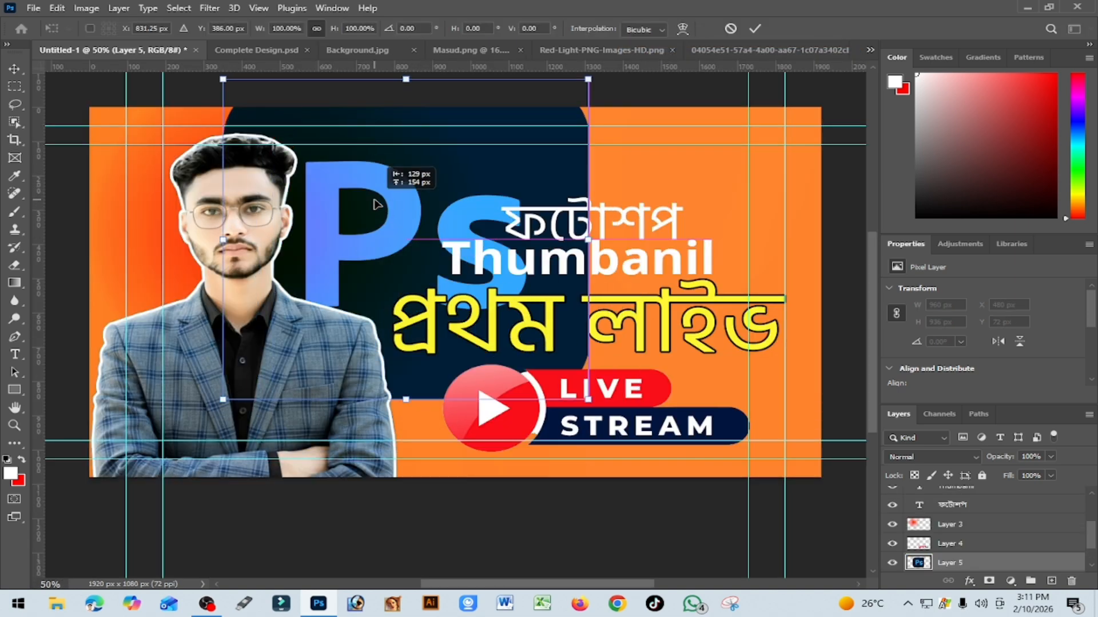
drag(589, 400, 734, 166)
scroll(684, 194, down, 1)
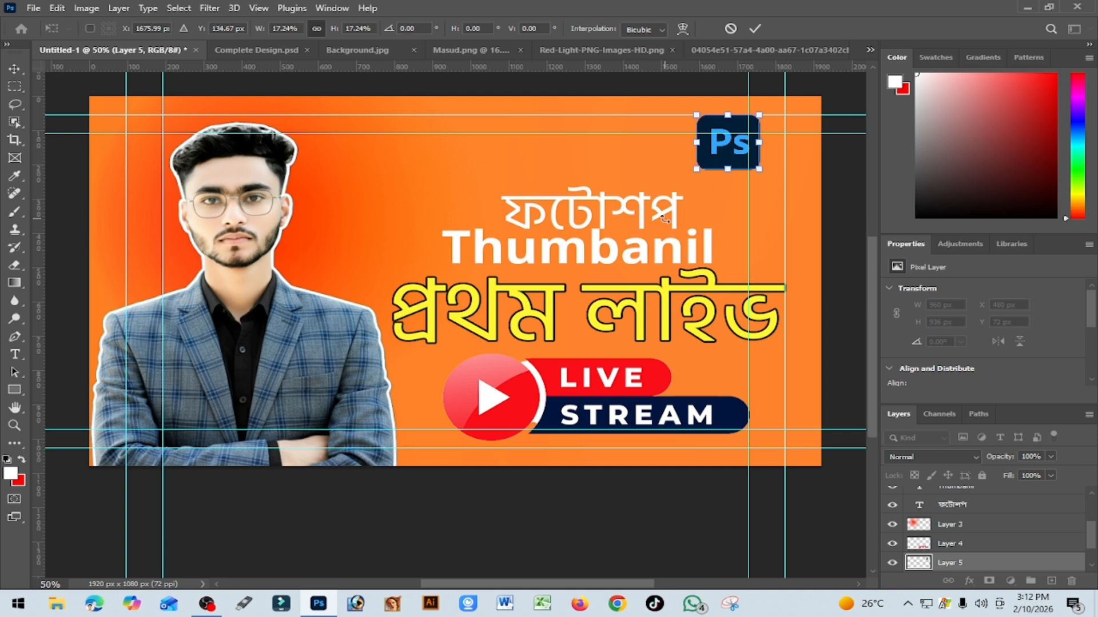
scroll(662, 233, down, 3)
scroll(869, 459, down, 3)
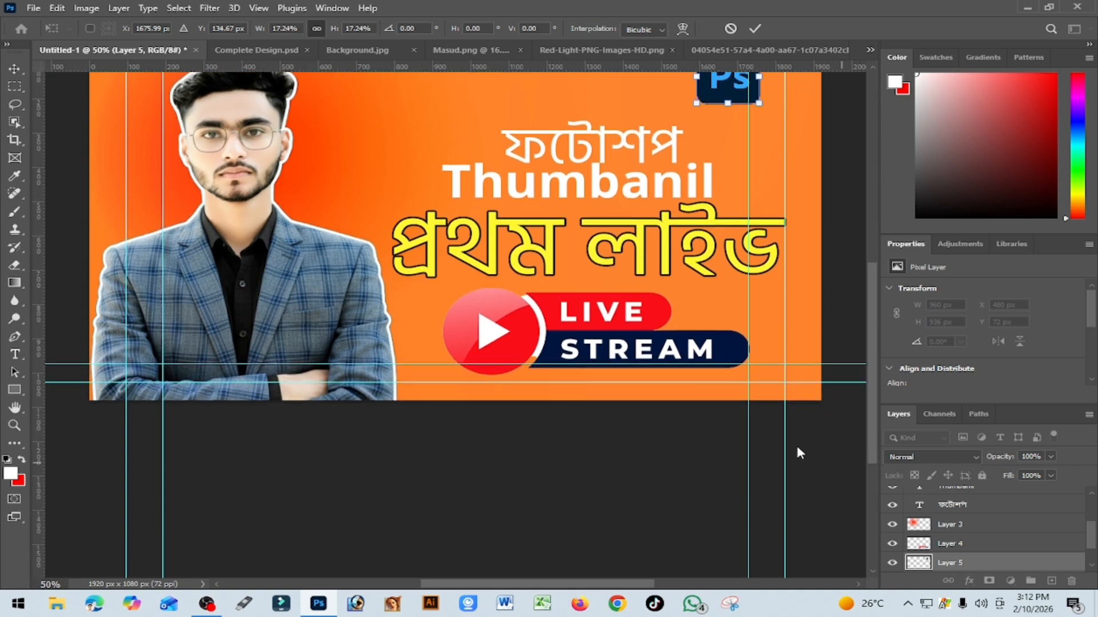
scroll(797, 453, up, 9)
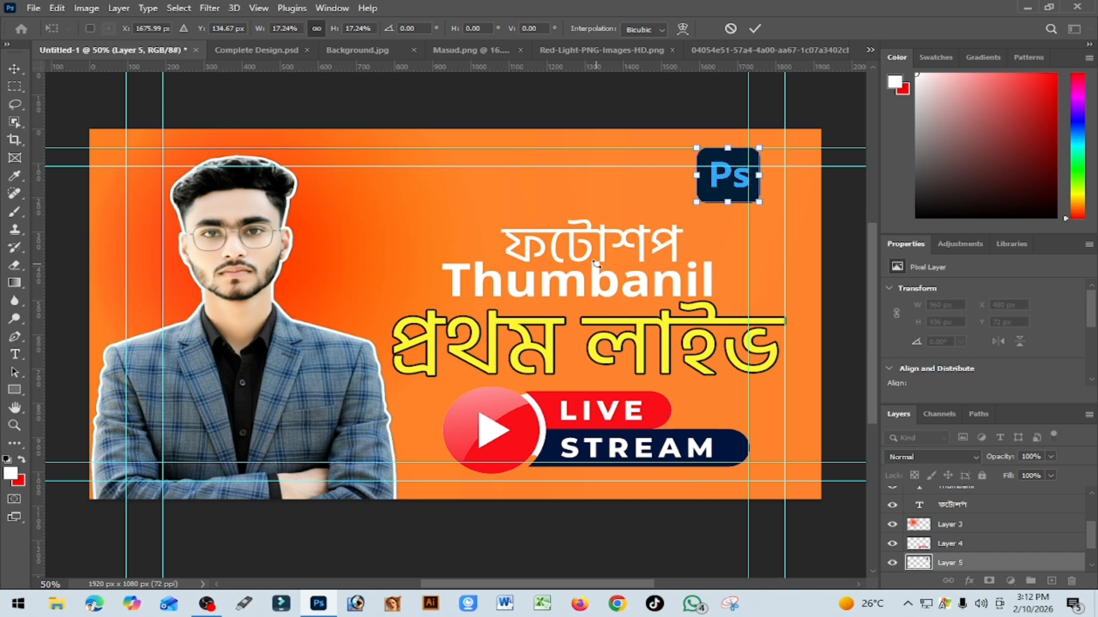
scroll(596, 264, up, 2)
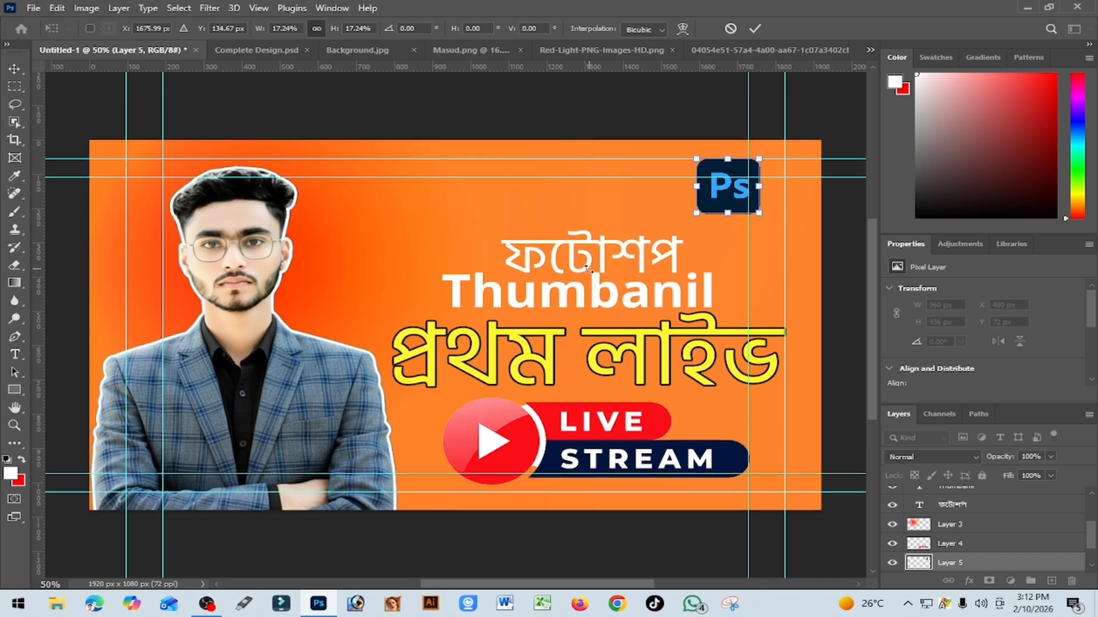